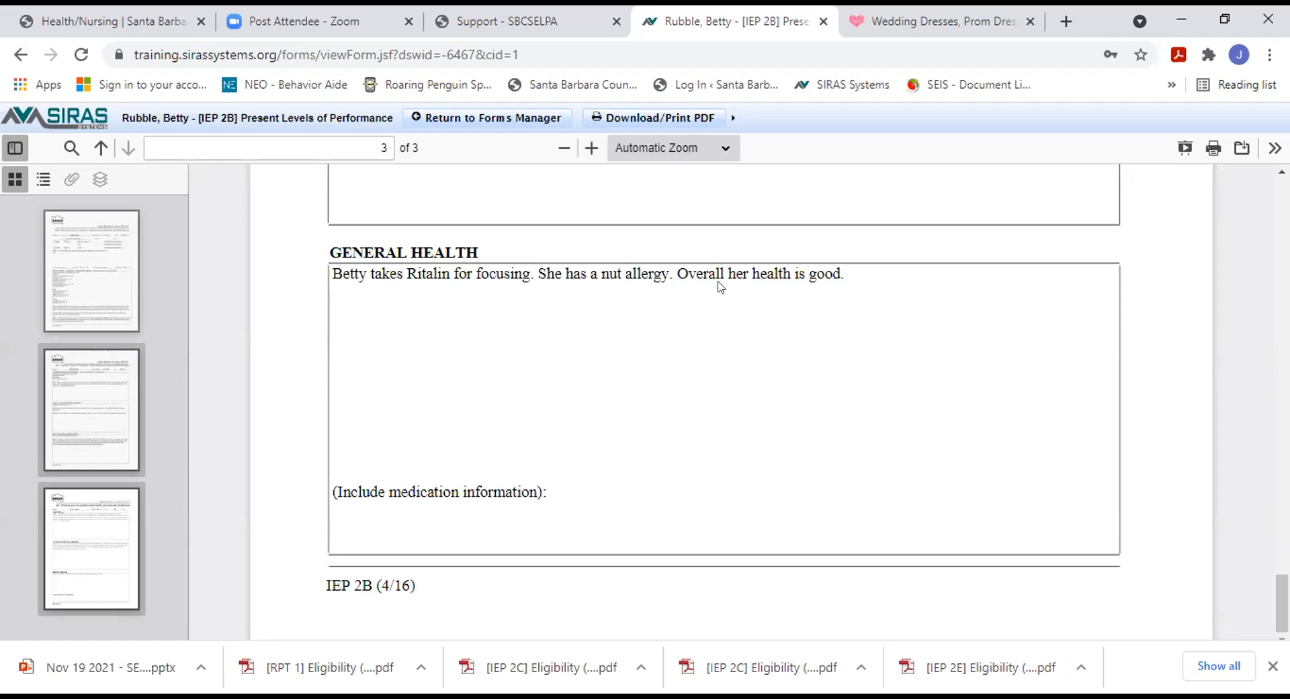
Review the Present Levels of Performance form back to its first page and return to the Forms Manager
scroll(700, 282, "up", 10)
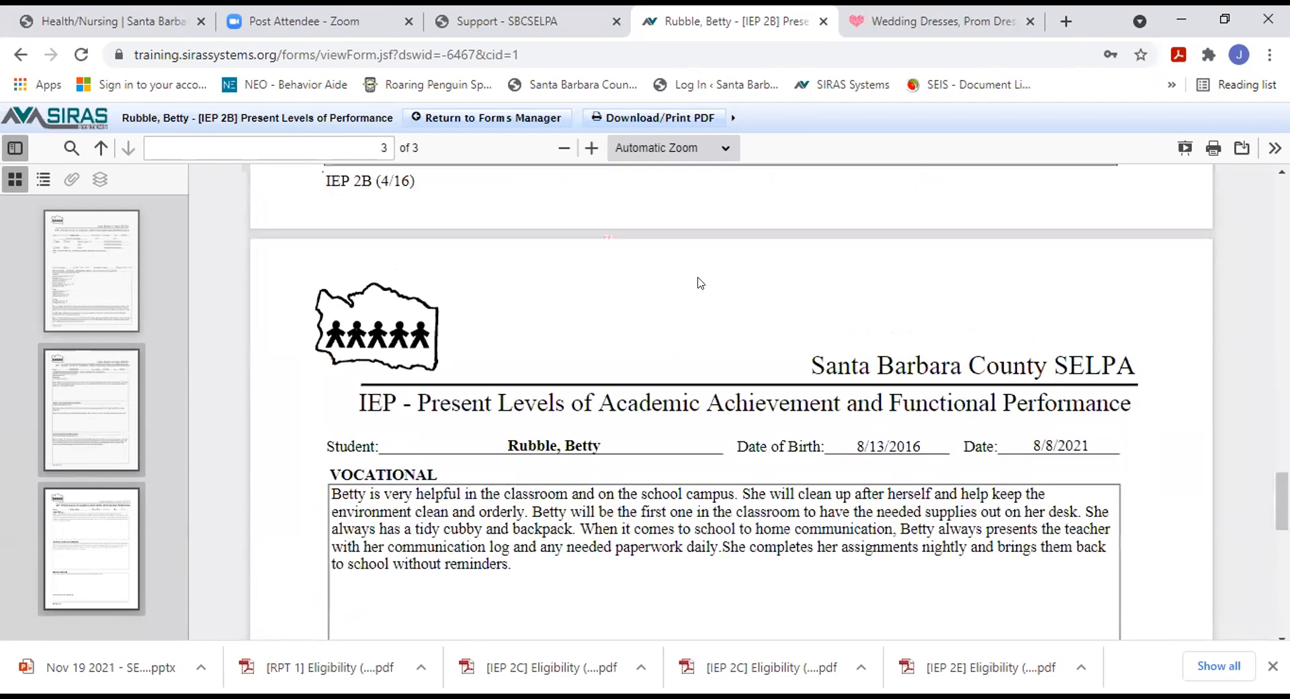
scroll(700, 282, "up", 10)
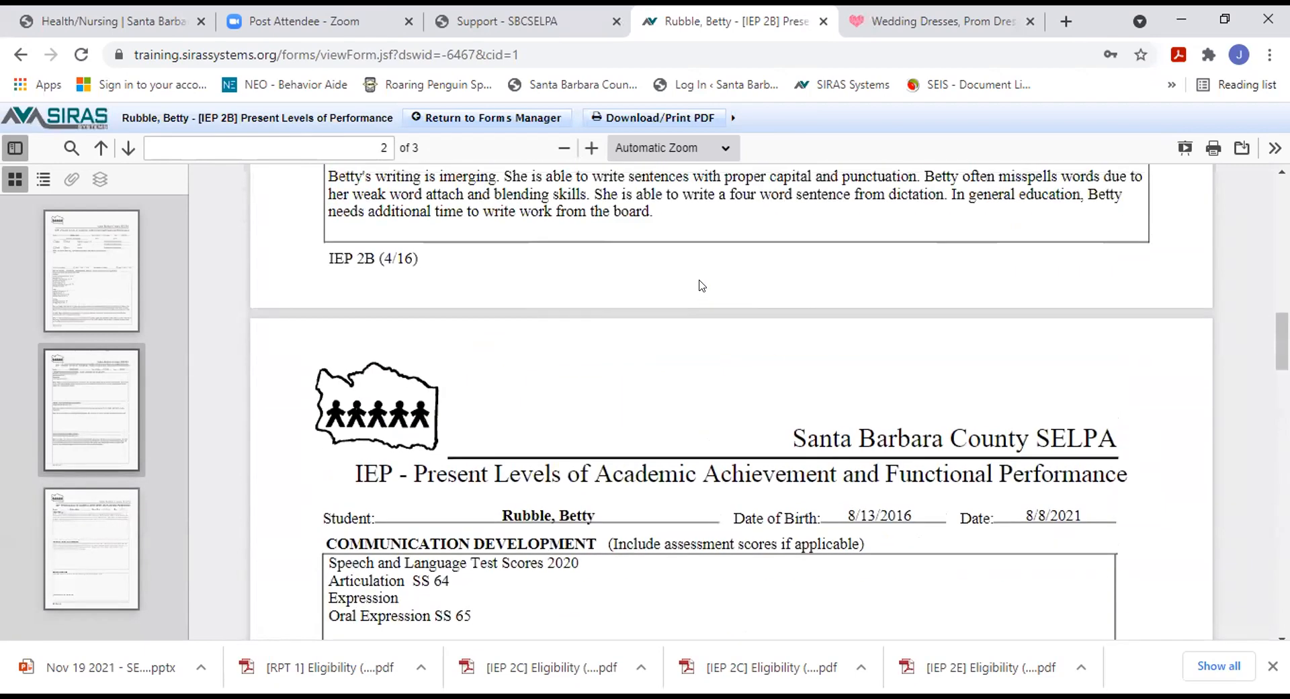
scroll(700, 282, "up", 12)
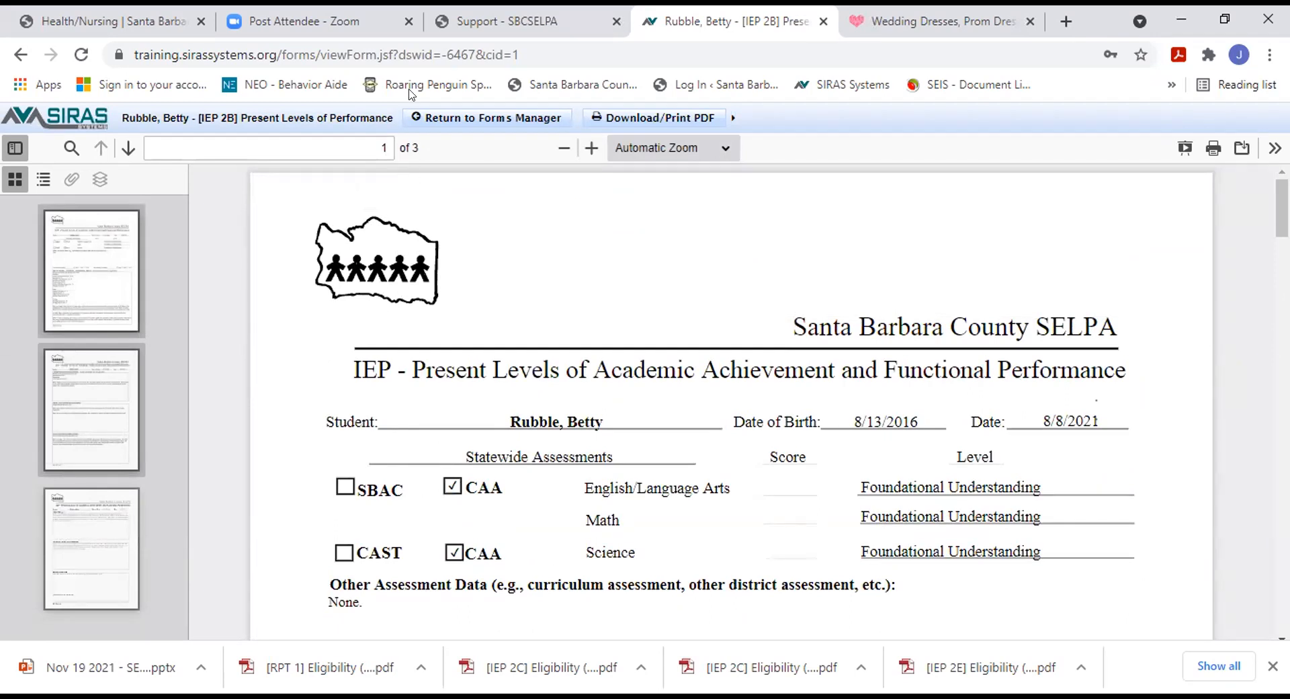
left_click(449, 115)
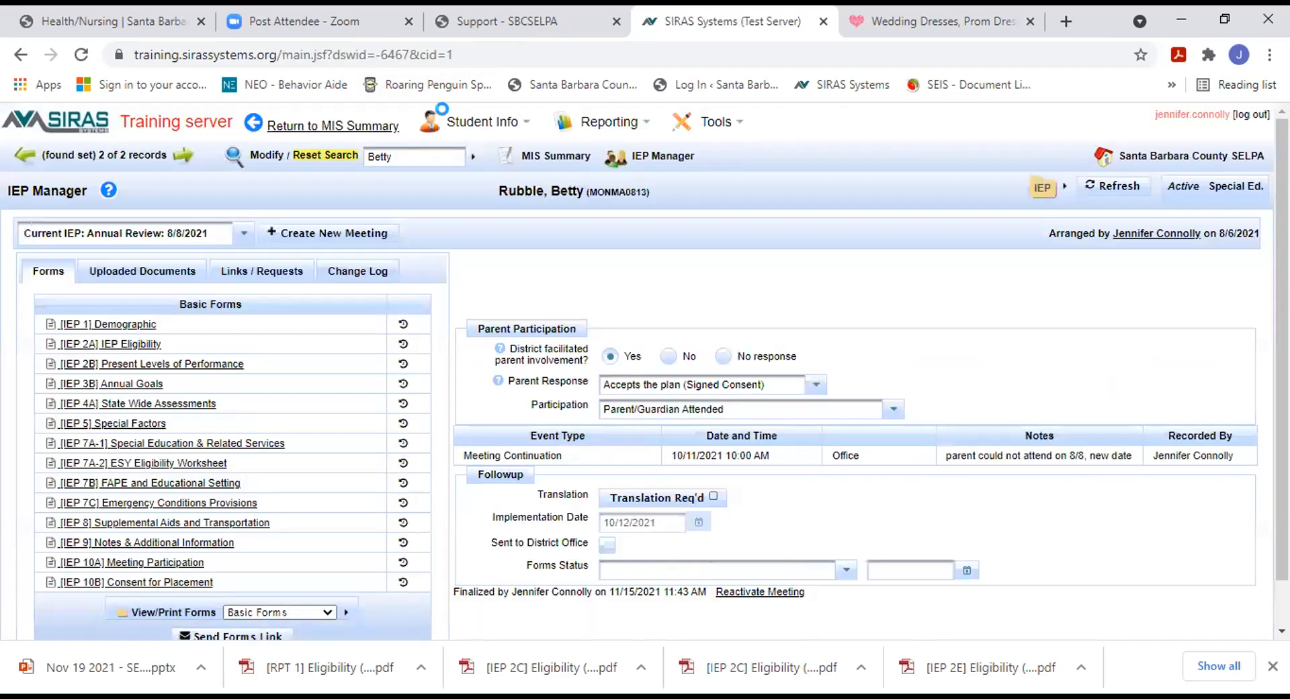
left_click(482, 121)
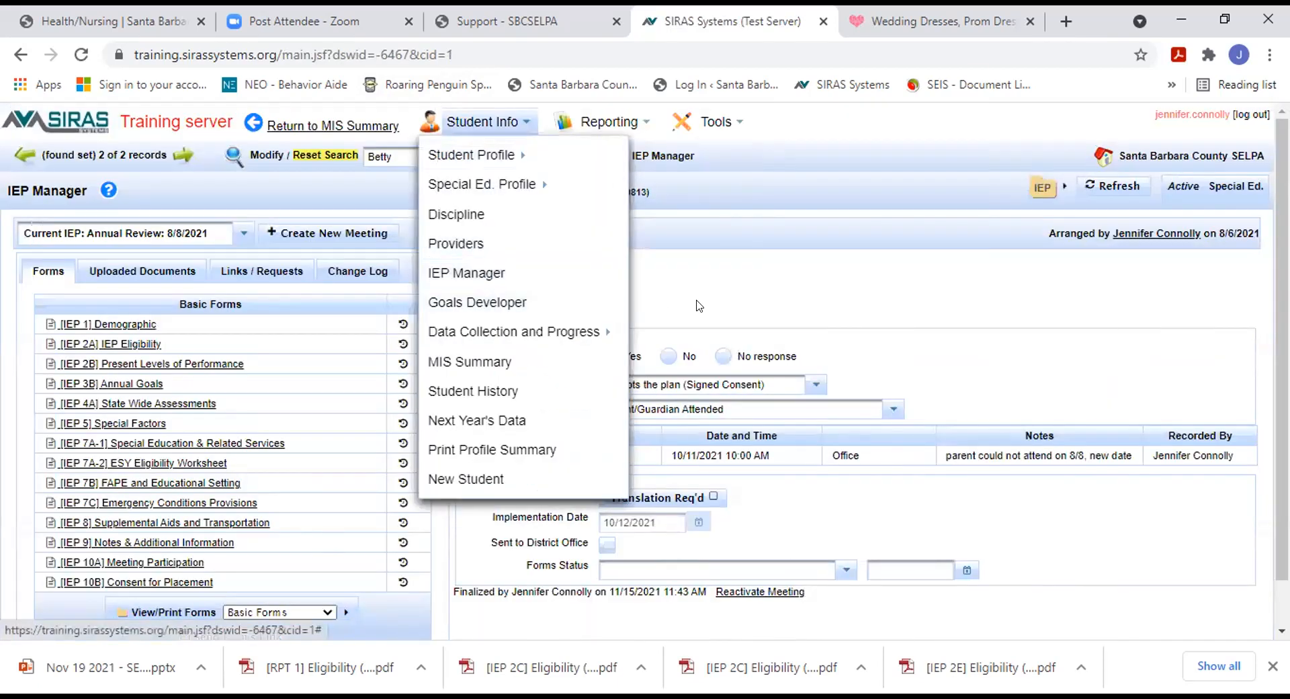
left_click(777, 263)
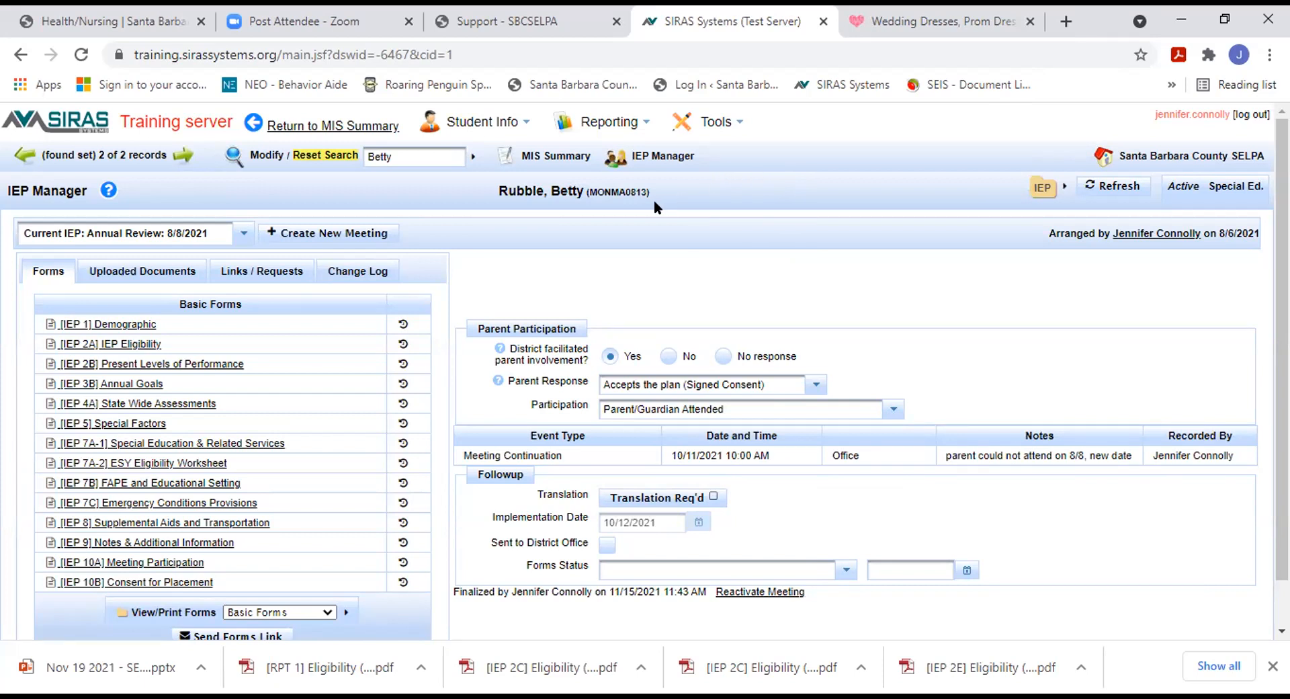
Open the Bulk Progress Reports page for the found set of student records
left_click(481, 121)
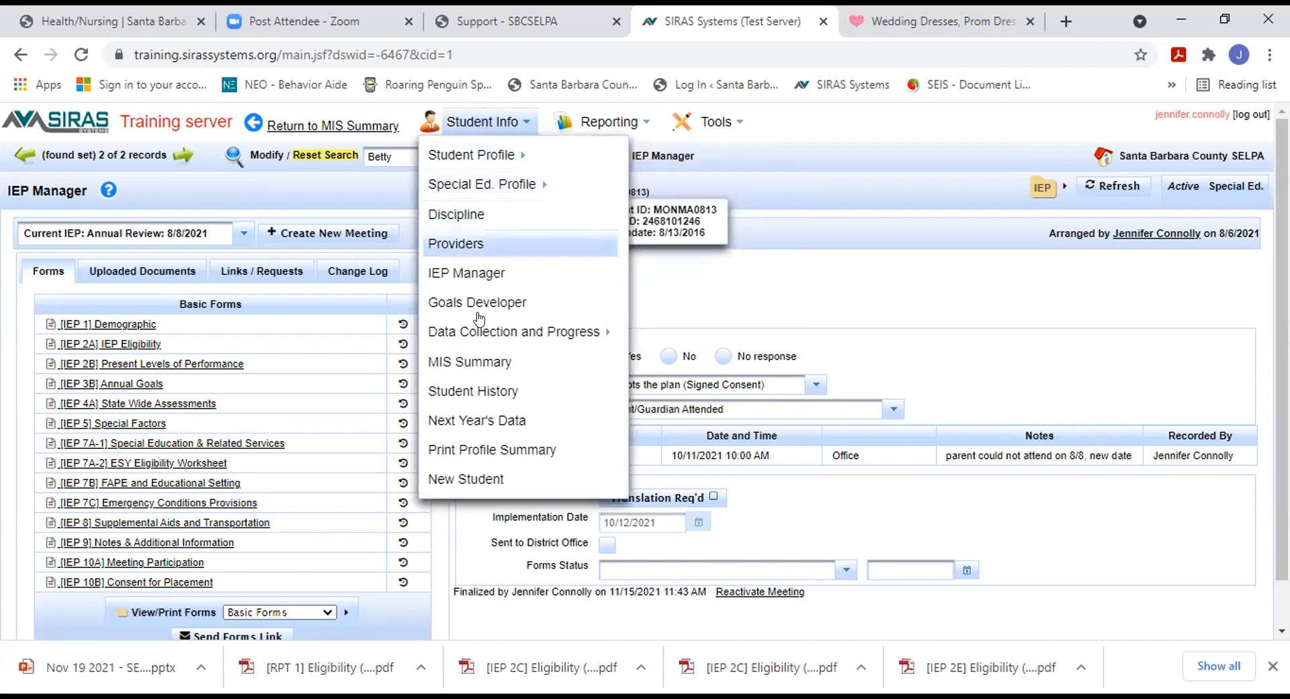
mouse_move(479, 332)
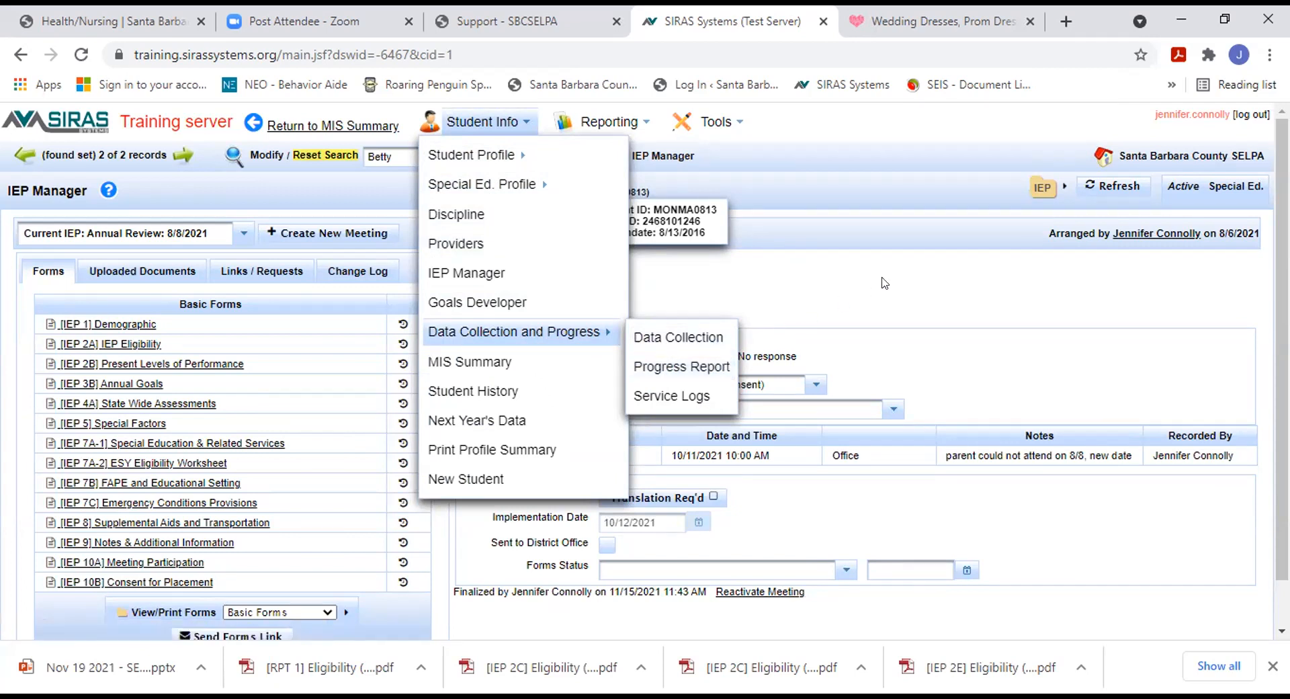
mouse_move(627, 123)
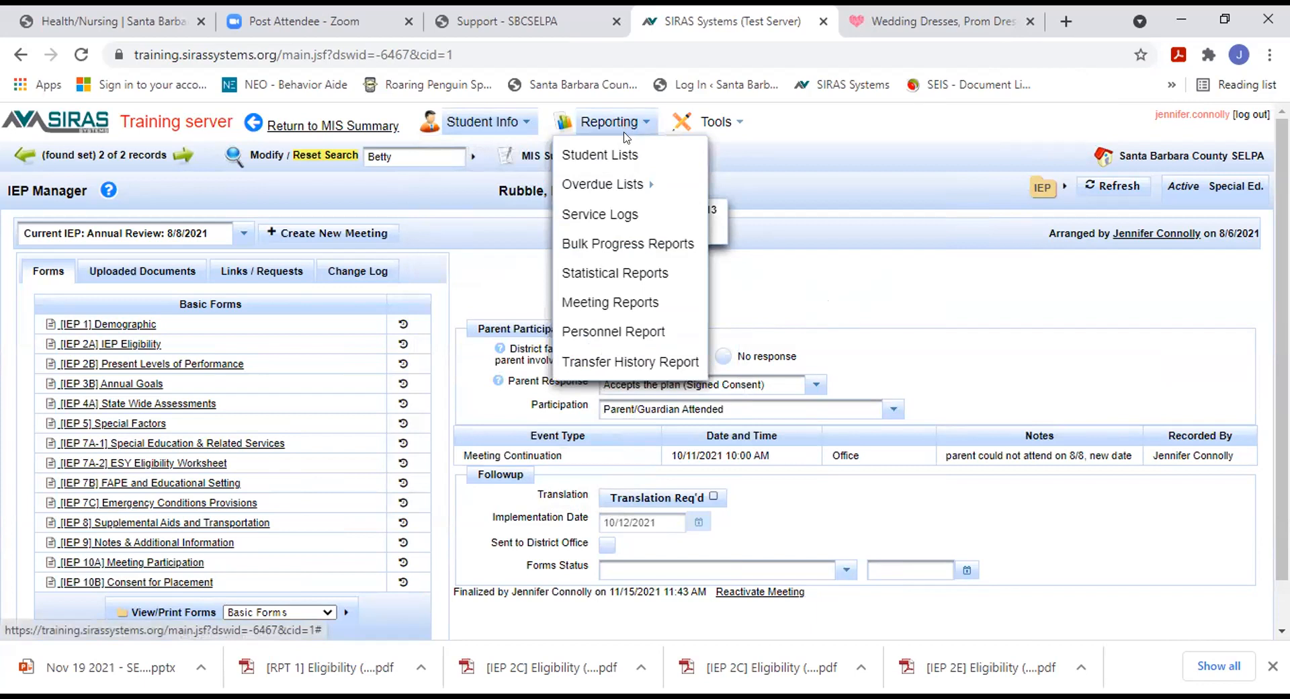
left_click(614, 244)
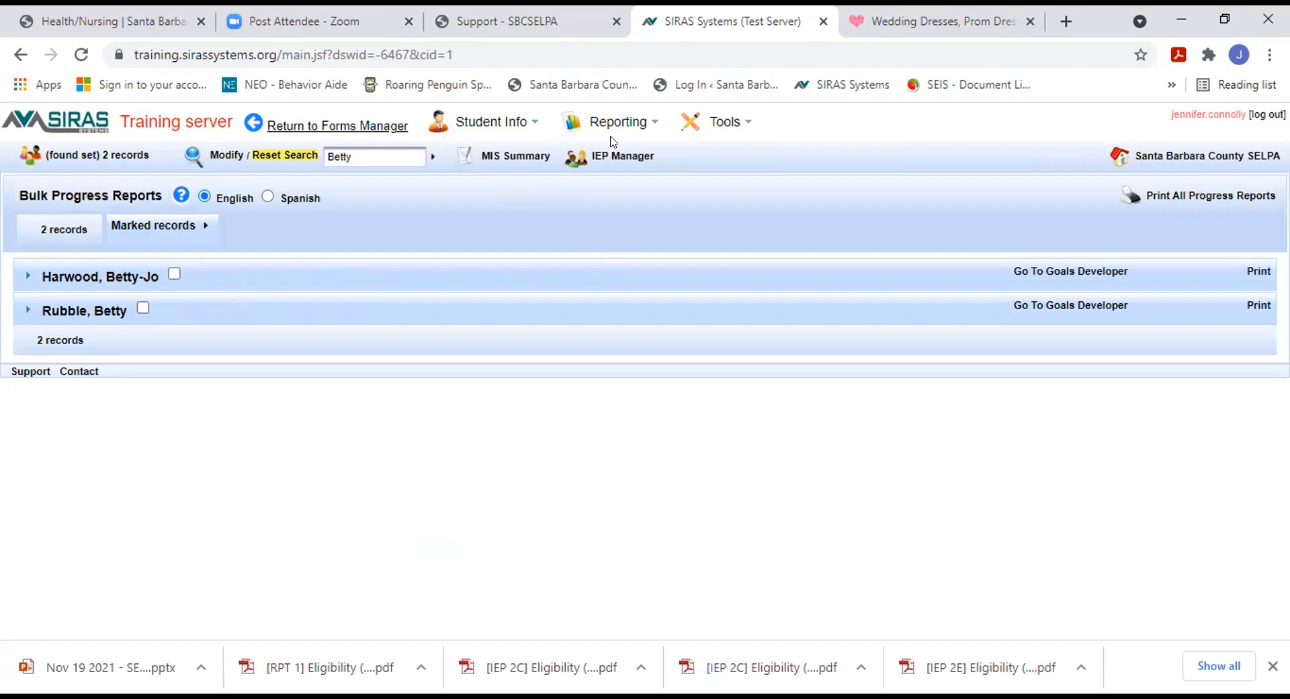
Open the current student's individual Progress Report page
left_click(723, 134)
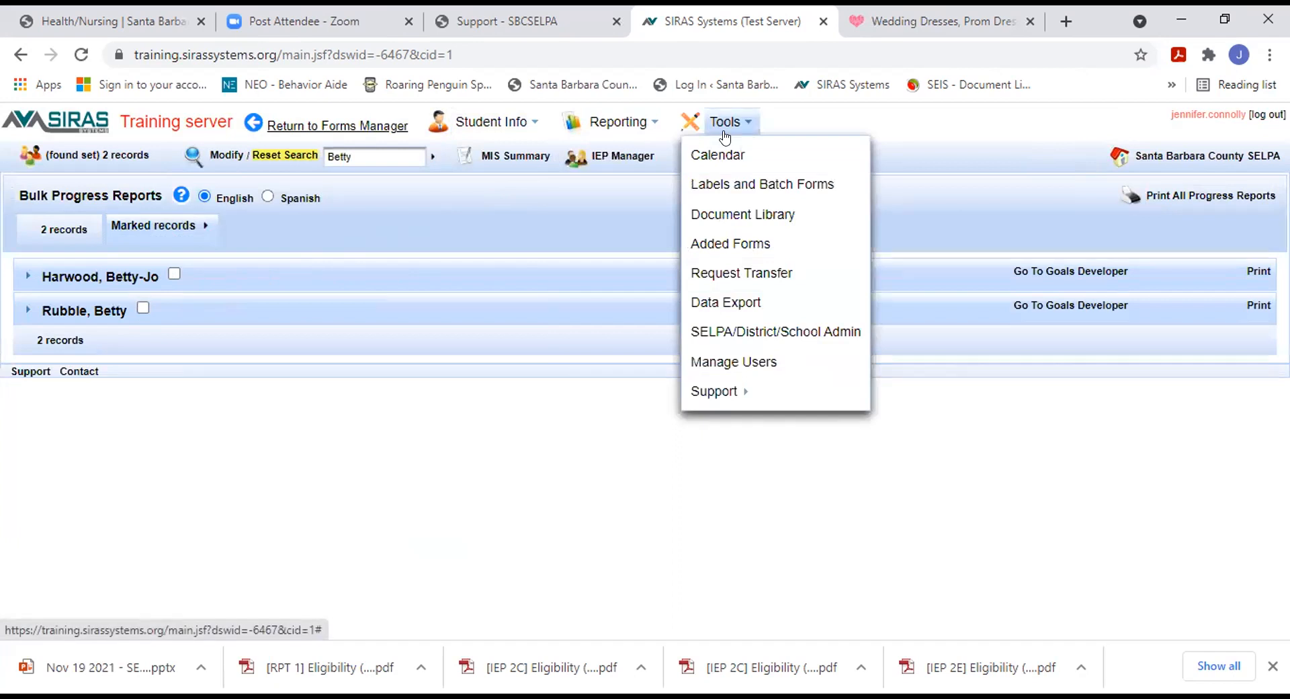
mouse_move(491, 132)
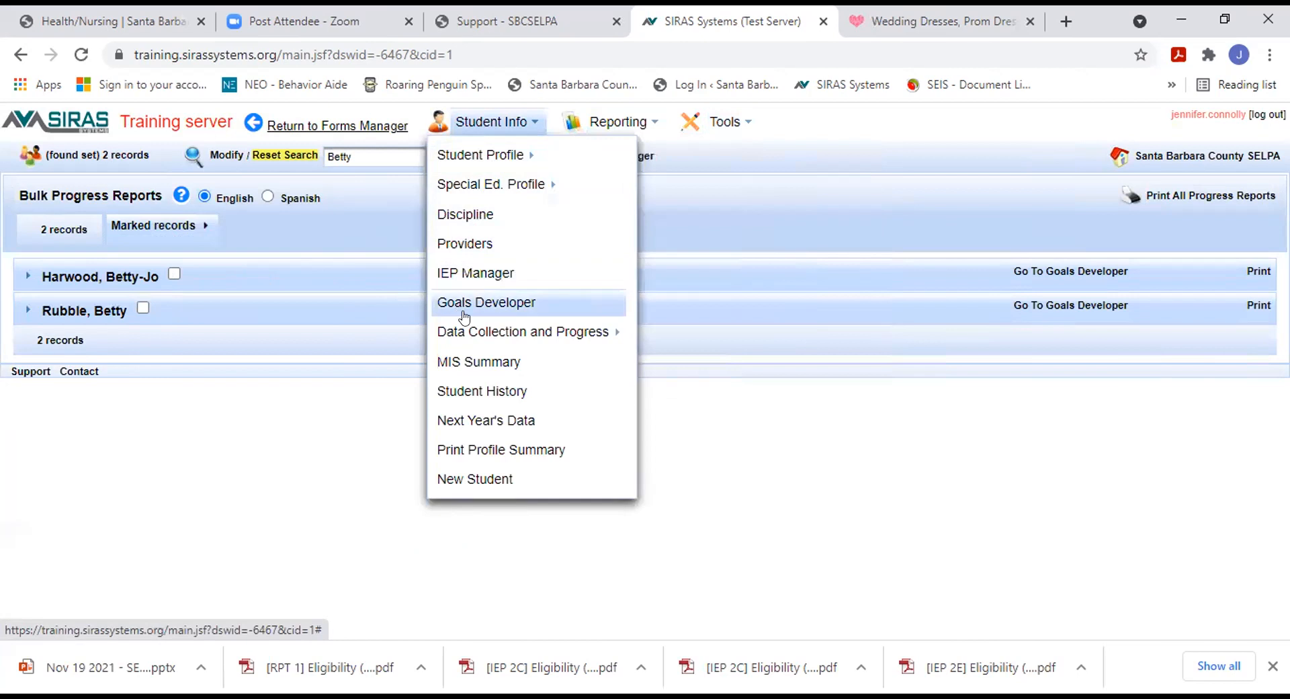
mouse_move(469, 338)
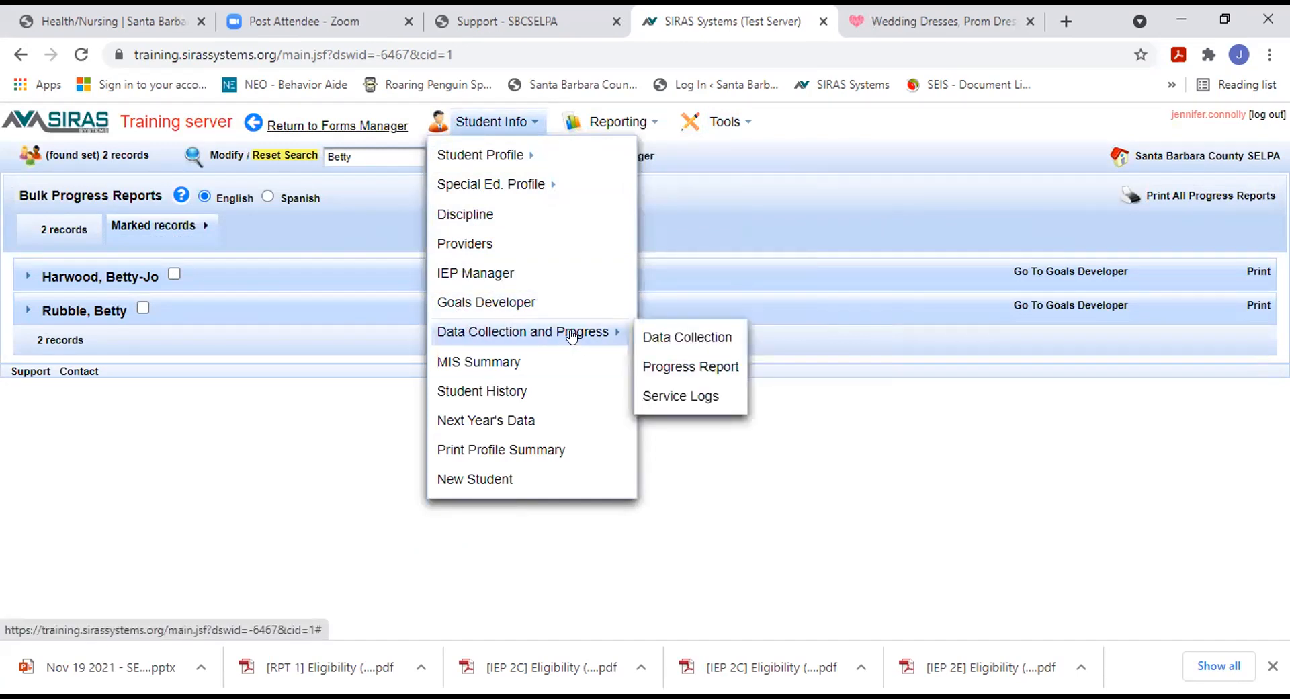
left_click(657, 366)
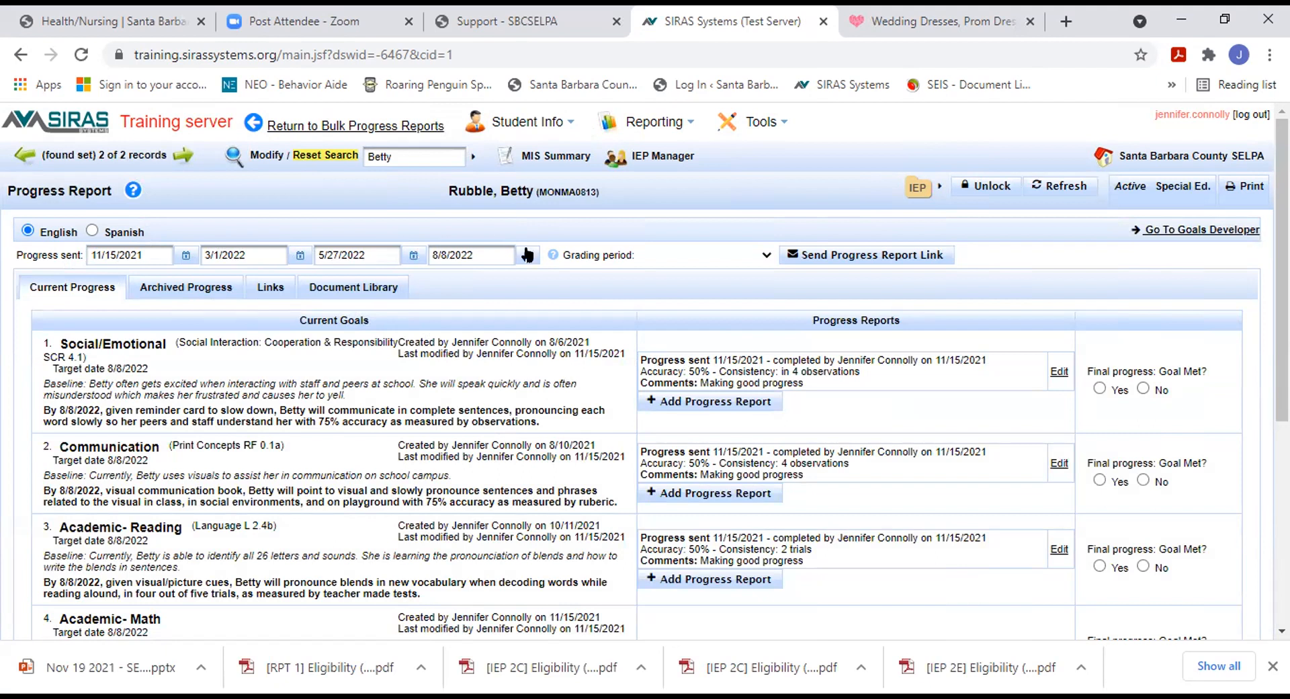
Add a progress report for the Academic-Math goal with an accuracy of 40%
mouse_move(551, 267)
scroll(162, 339, "down", 1)
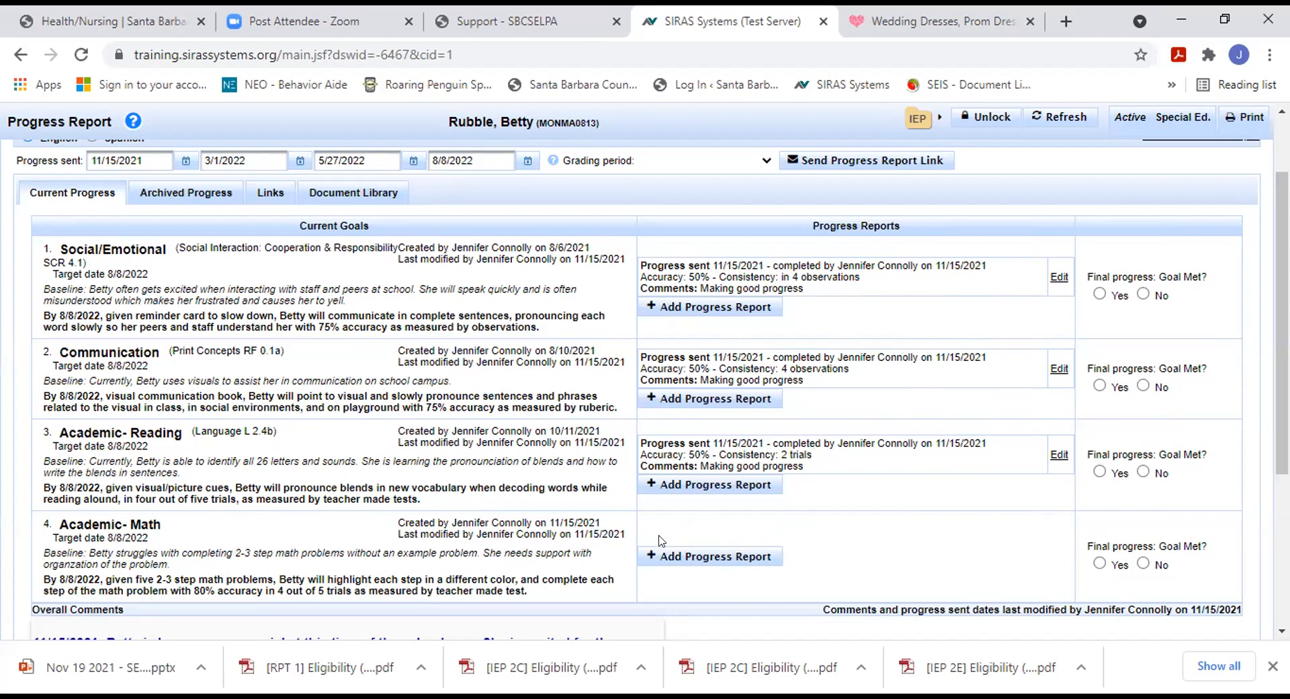
left_click(708, 556)
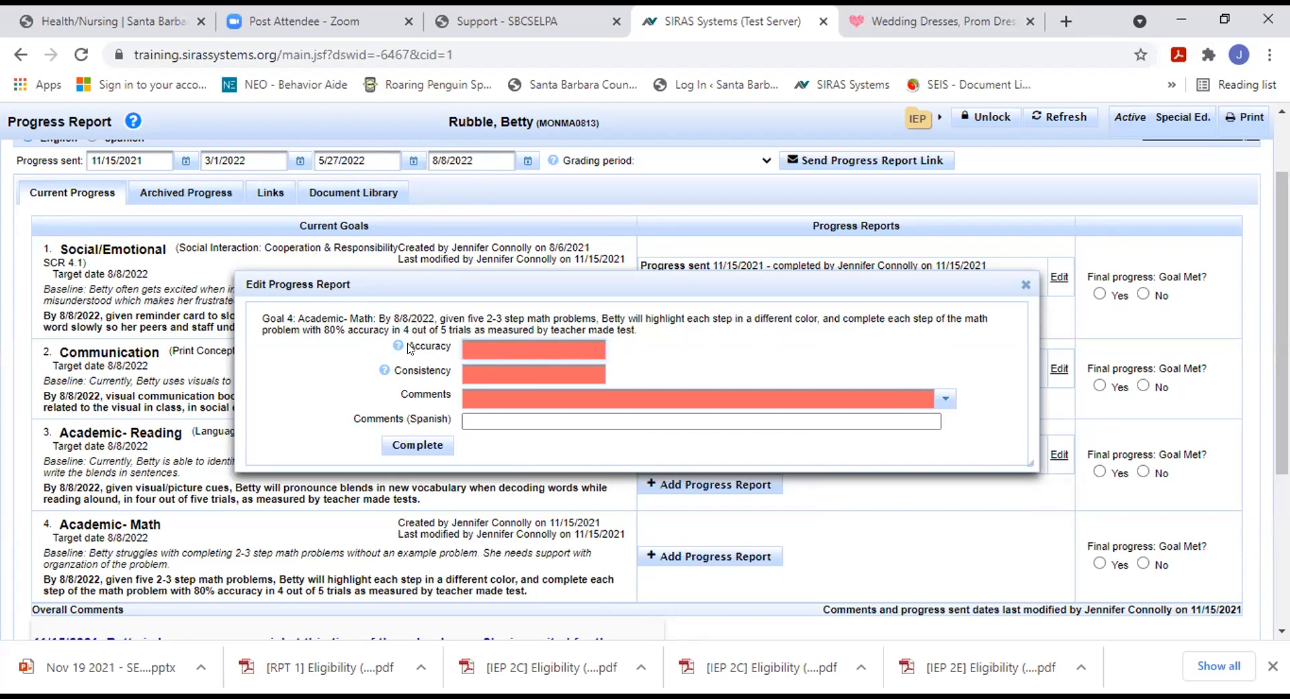
mouse_move(398, 347)
type("40%")
left_click(479, 363)
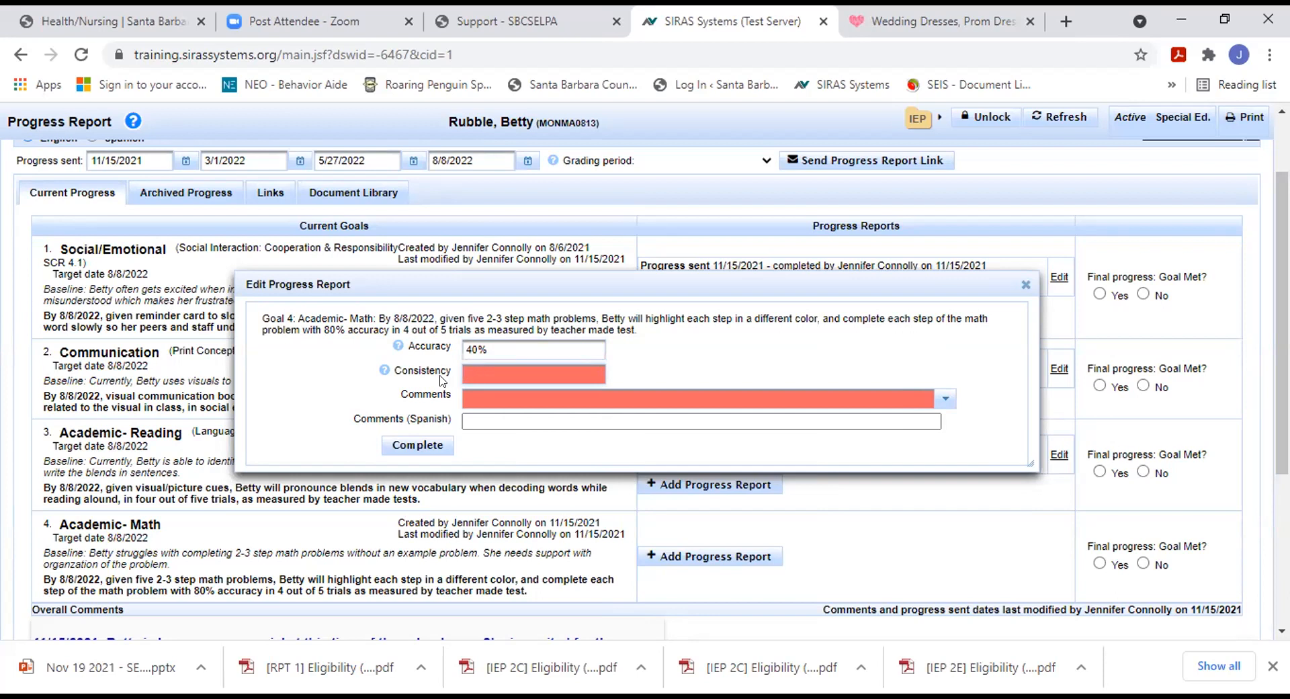
Set the math progress report's consistency to "3 trials per week", consulting the help note for that field
mouse_move(383, 370)
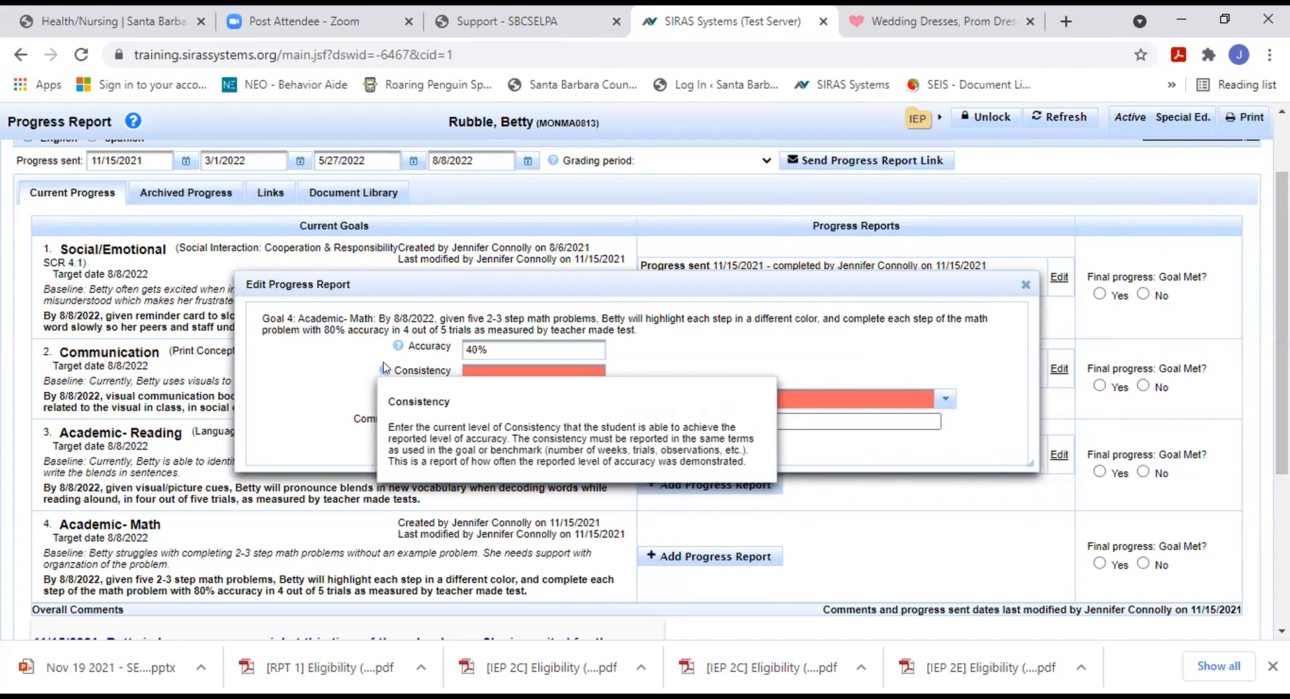
left_click(465, 367)
type("3 ")
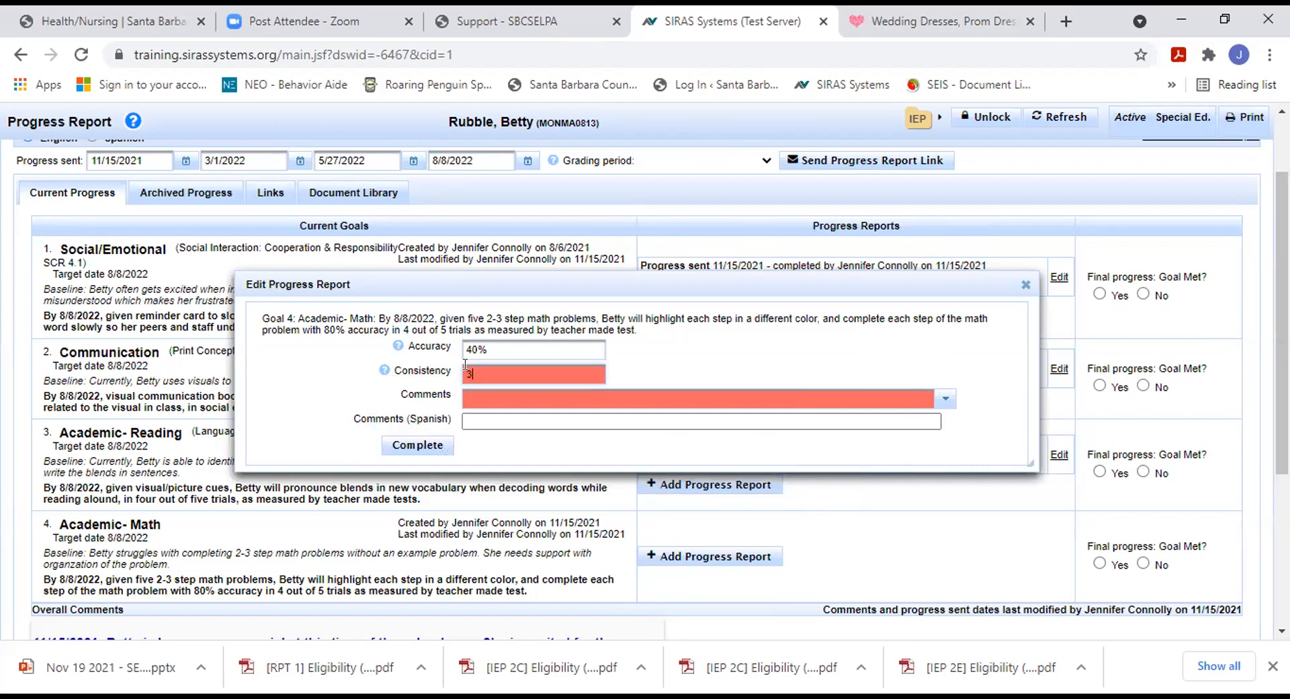
type("trials per week")
Check the preset comments, but enter the custom comment "making progress when at school, absences affecting progress" for the math goal
left_click(943, 402)
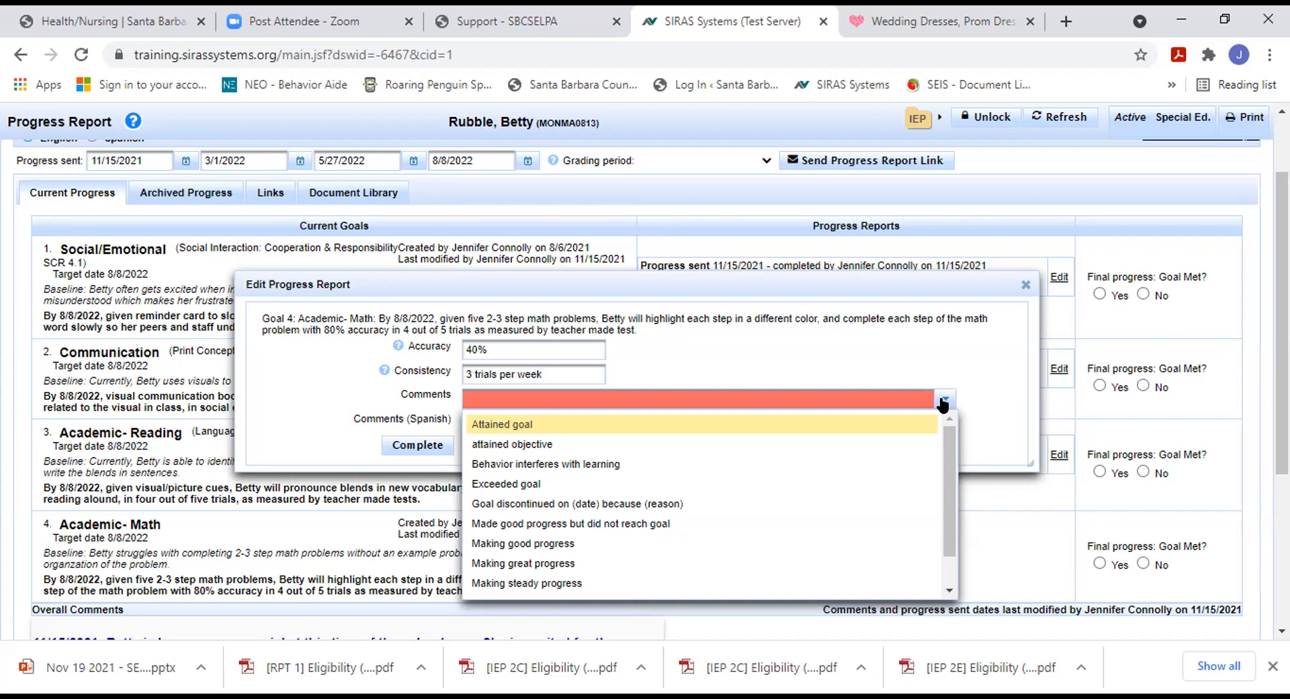
left_click_drag(945, 426, 940, 480)
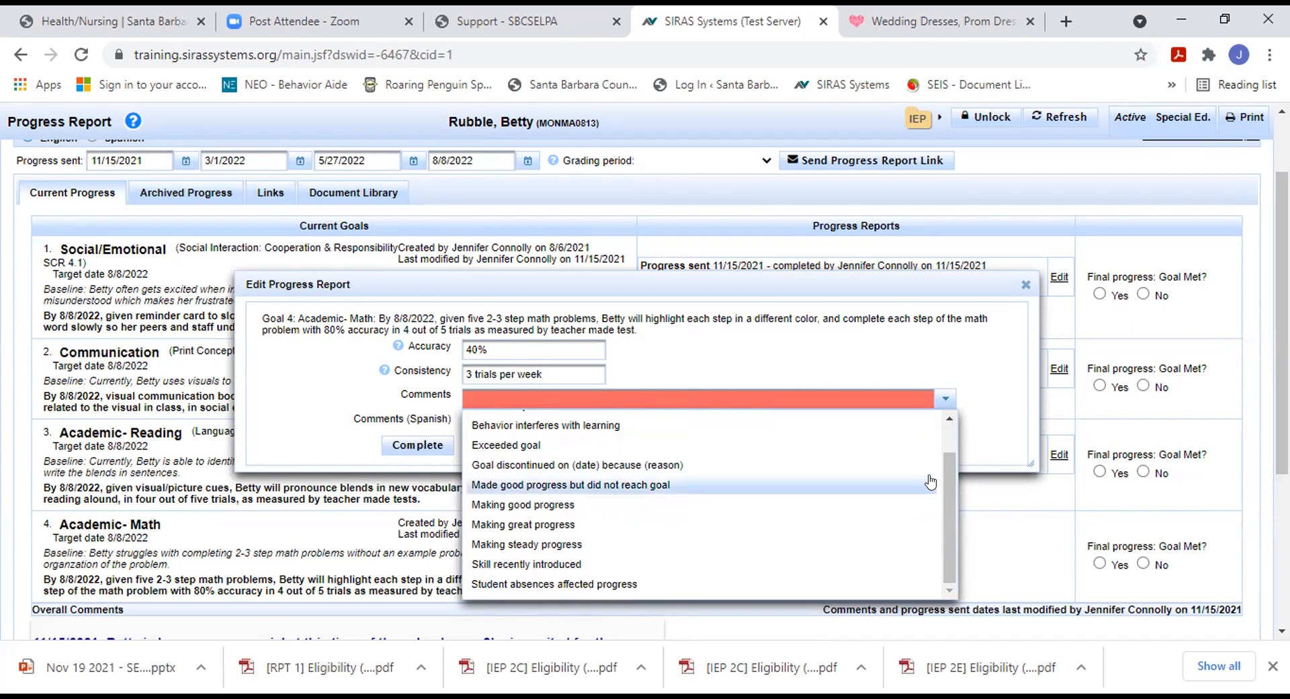
left_click(776, 393)
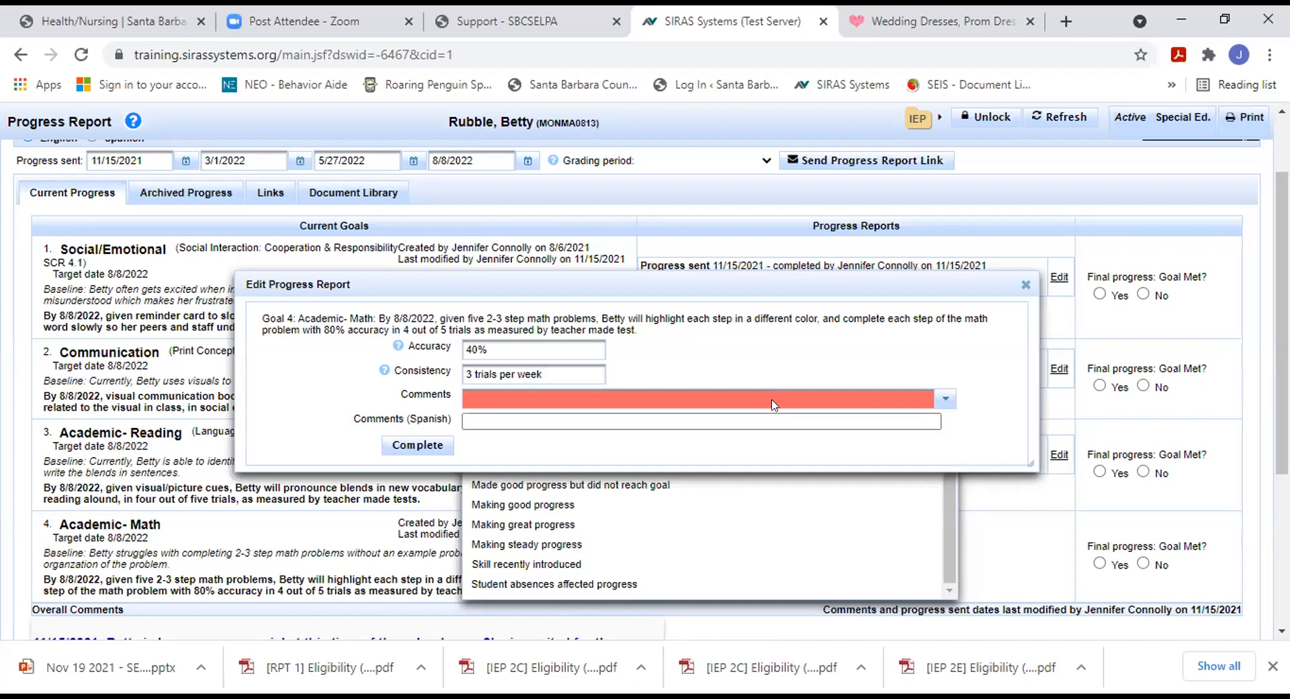
type("st")
type("making pro")
type("gress when")
type(" at ")
type("schoo")
type("l, ")
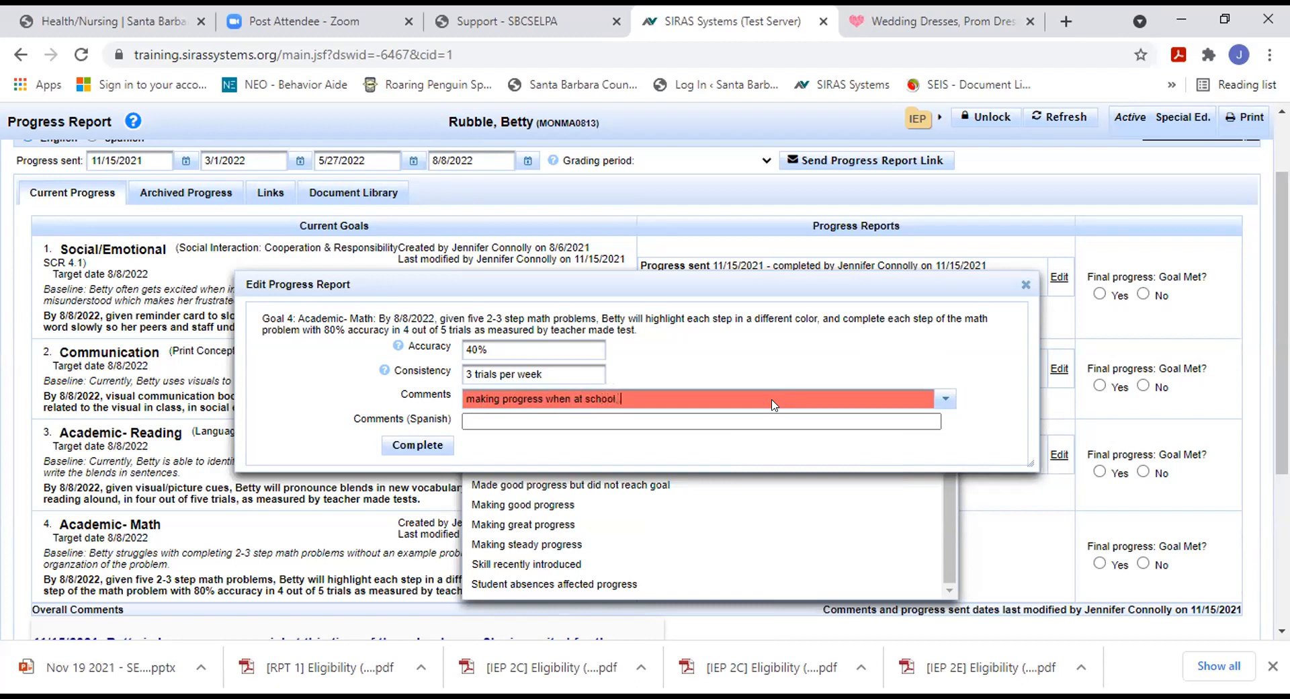
type("absences affecting progress")
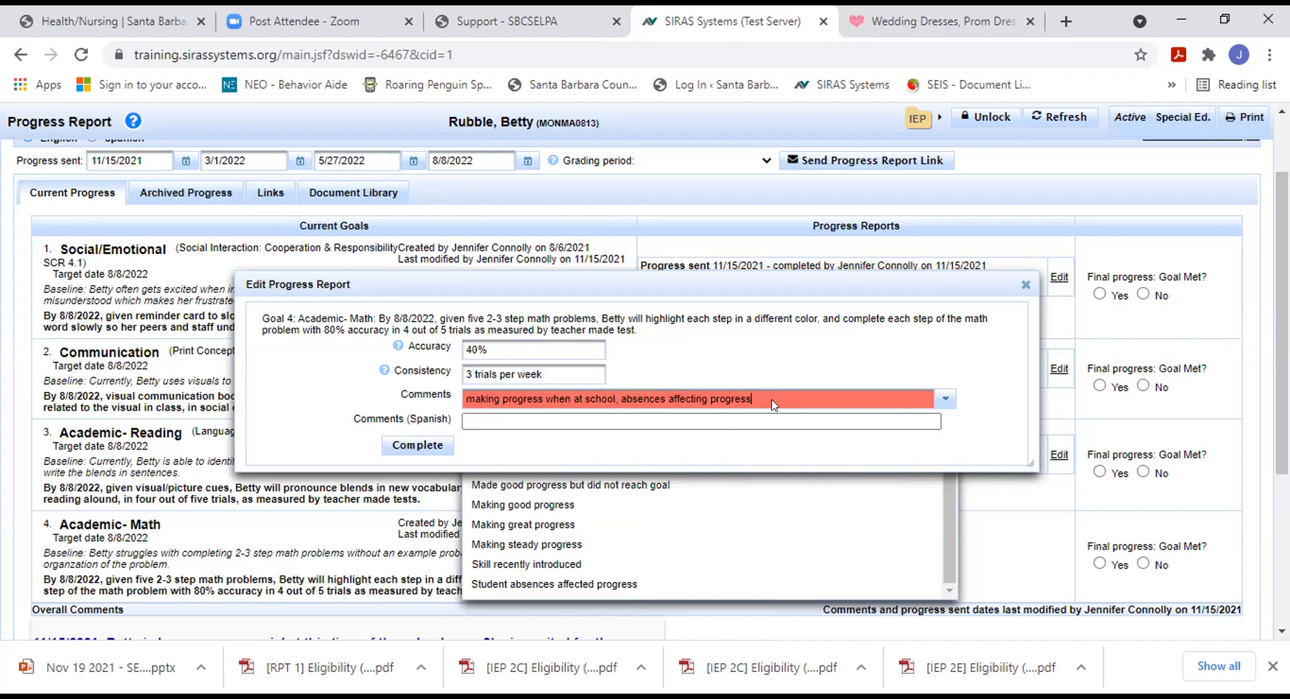
Insert "frequent" before "absences" in the comment and complete the math progress report
left_click(624, 399)
type("frequent")
left_click(918, 424)
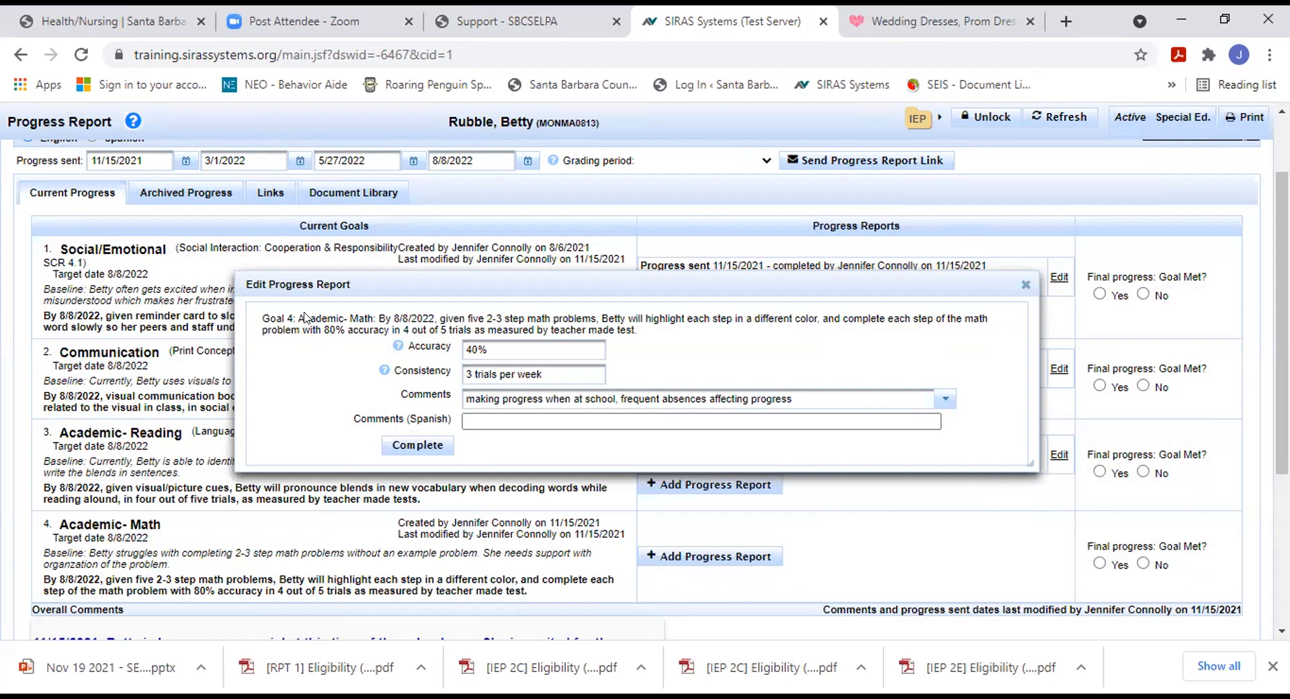
left_click(408, 447)
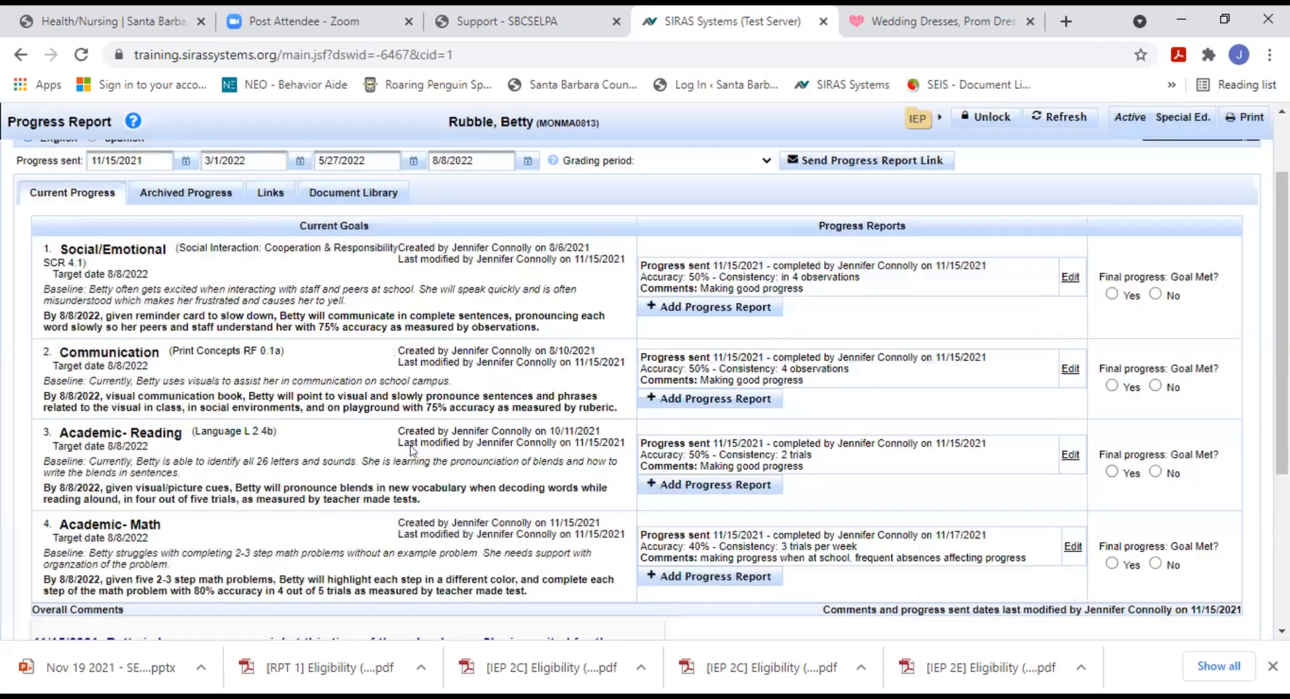
Reopen the Academic-Math progress report to view its details and edit options, leaving it without changes
scroll(784, 537, "down", 1)
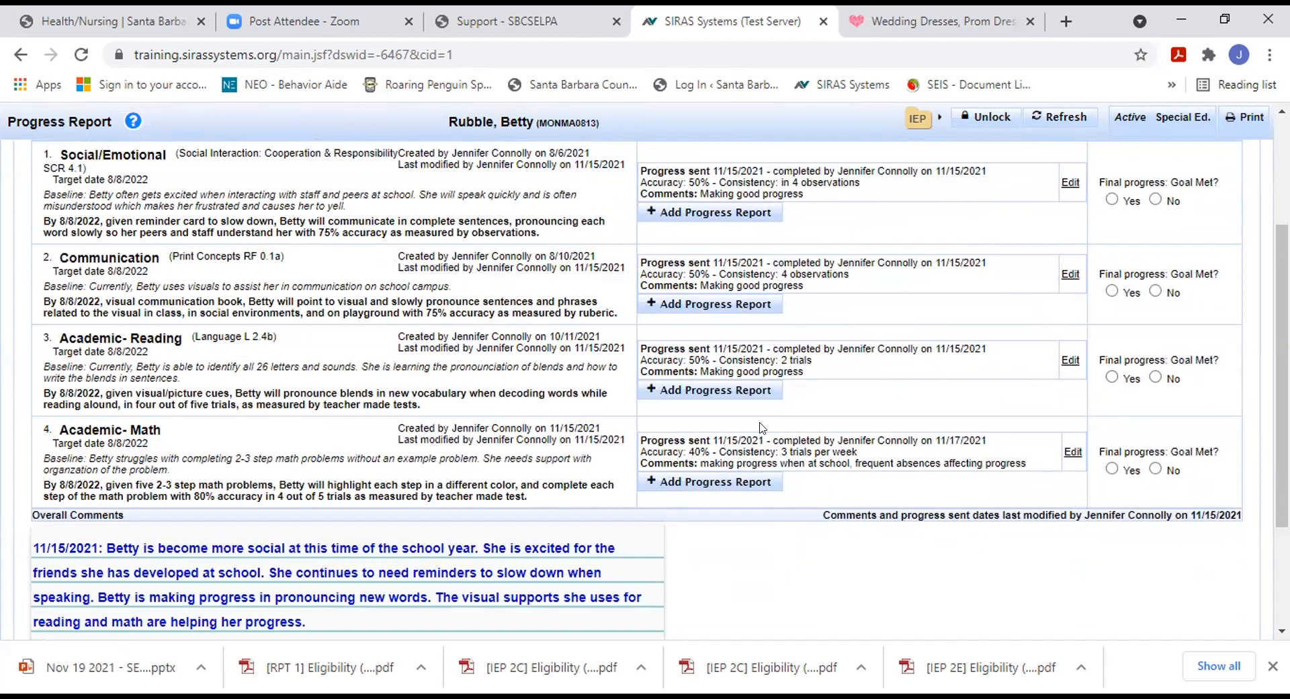
left_click(1071, 454)
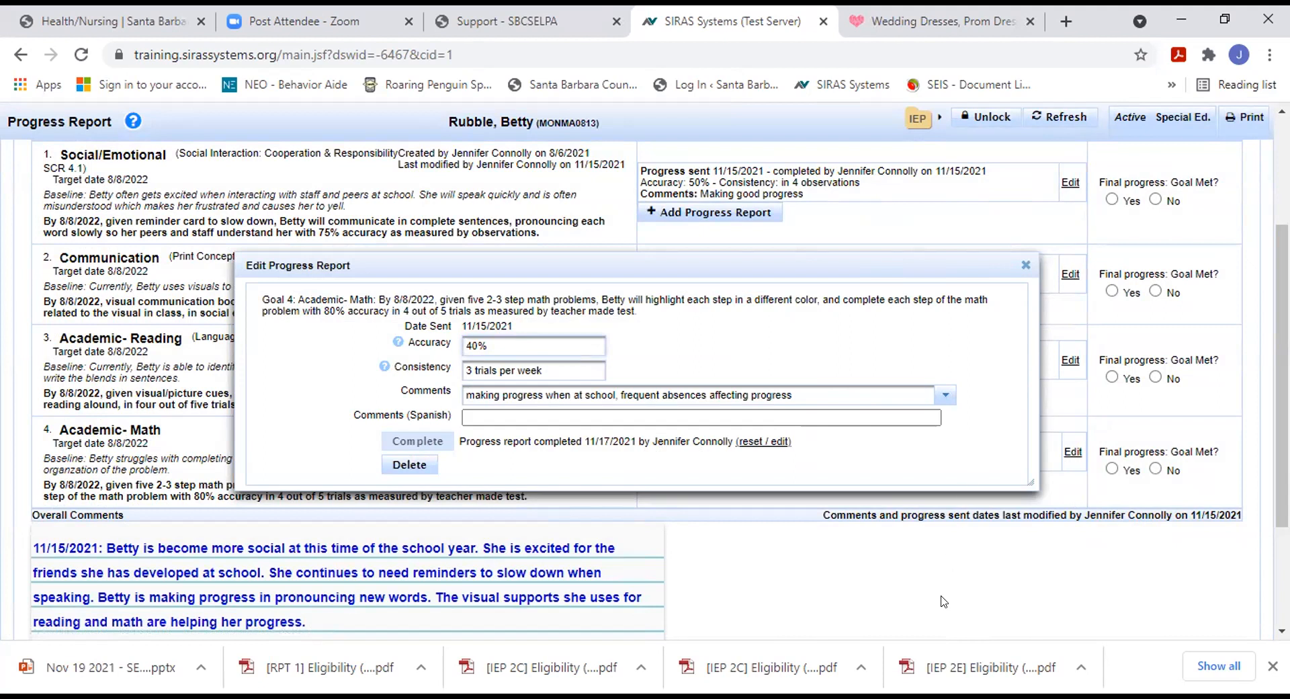
left_click(1024, 265)
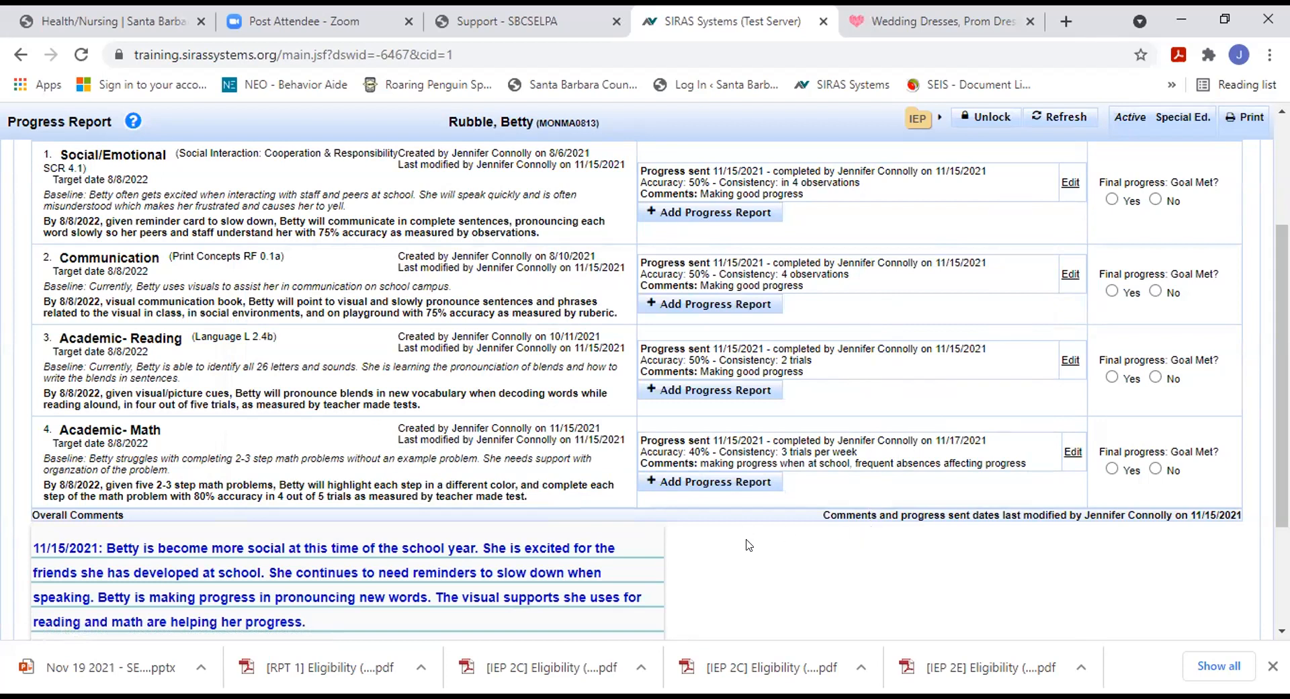
Examine the goals' progress entries, the final Goal Met options and the Overall Comments on the Progress Report page
scroll(727, 531, "down", 2)
scroll(727, 531, "up", 2)
scroll(313, 605, "down", 2)
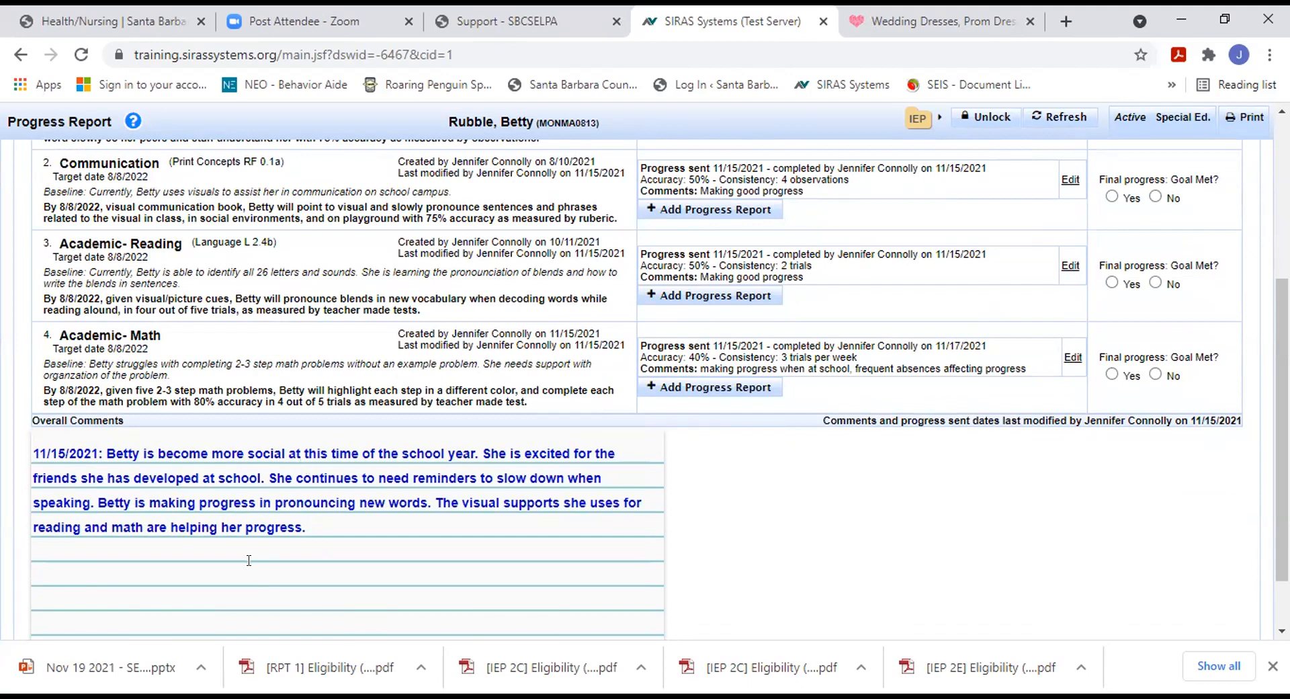
scroll(250, 565, "up", 3)
scroll(249, 570, "up", 2)
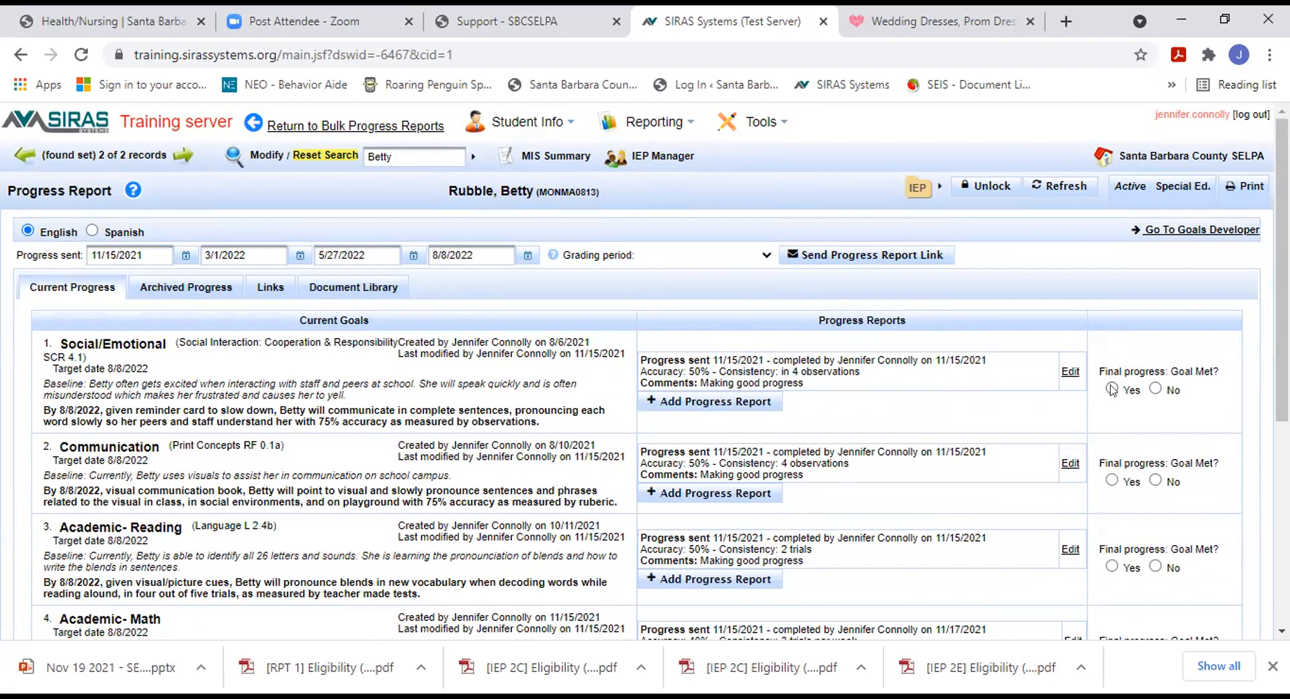
scroll(1114, 390, "down", 3)
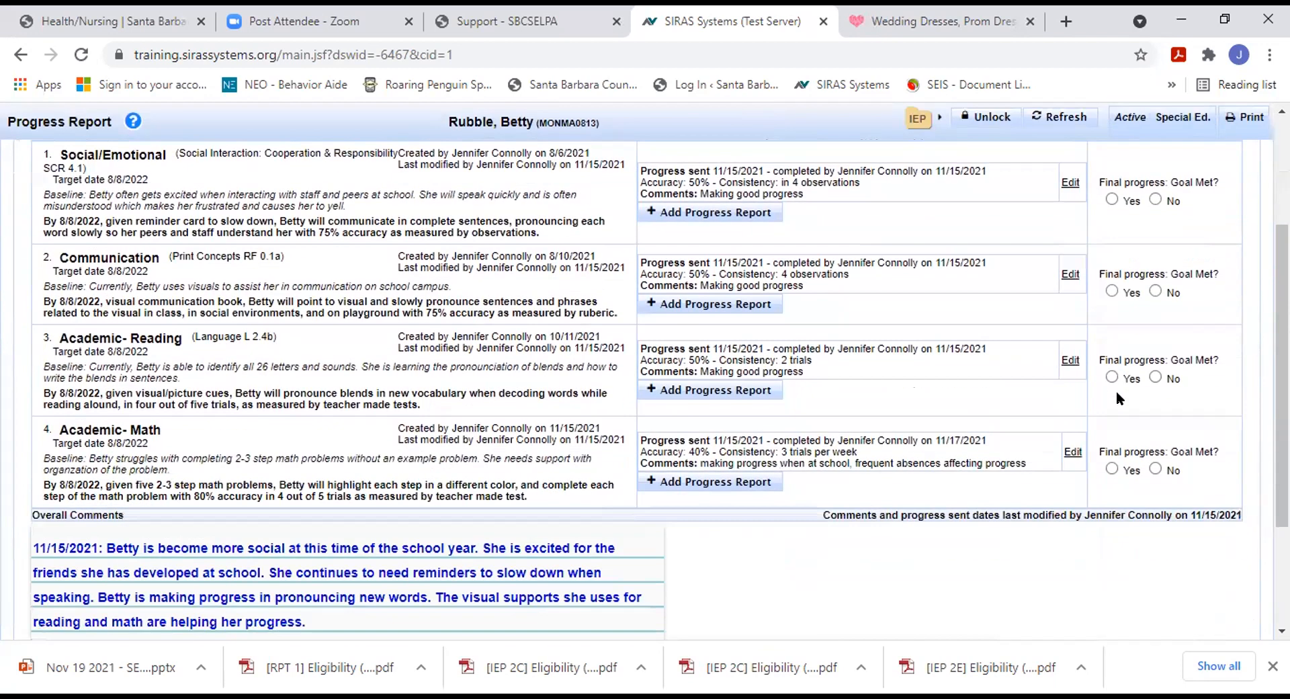
scroll(1116, 395, "down", 3)
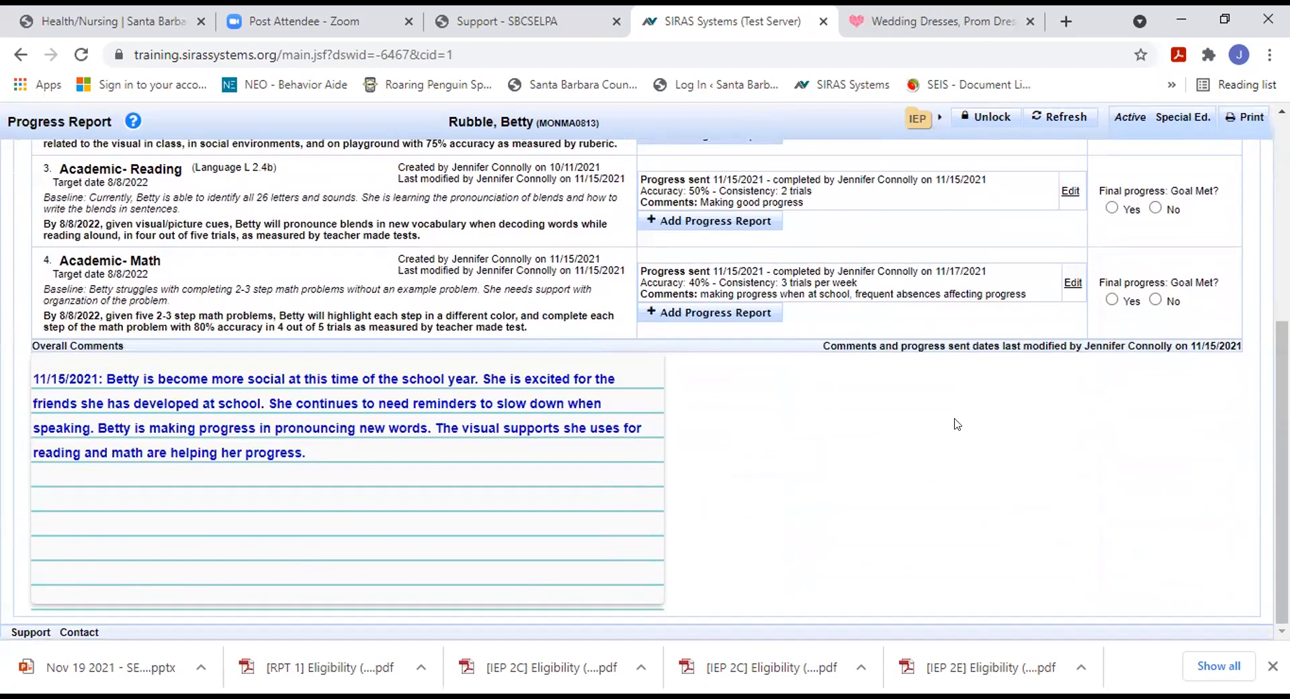
scroll(957, 423, "up", 6)
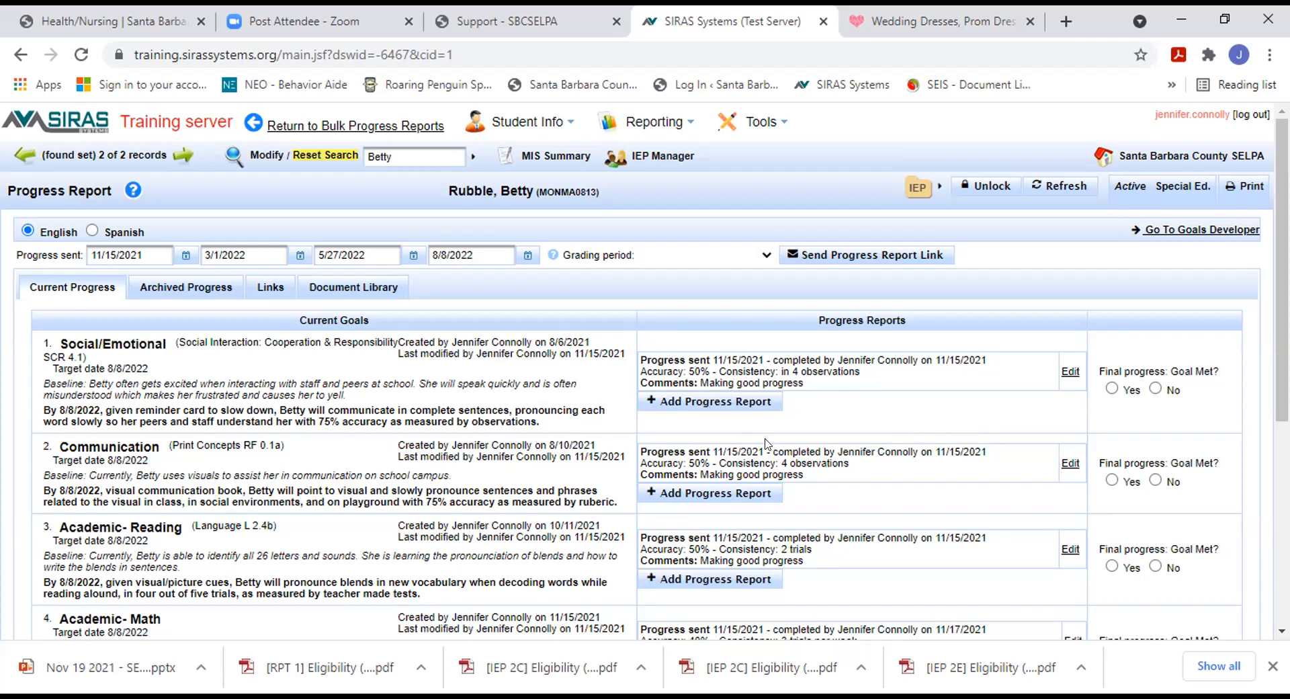
scroll(760, 443, "down", 3)
scroll(759, 443, "down", 1)
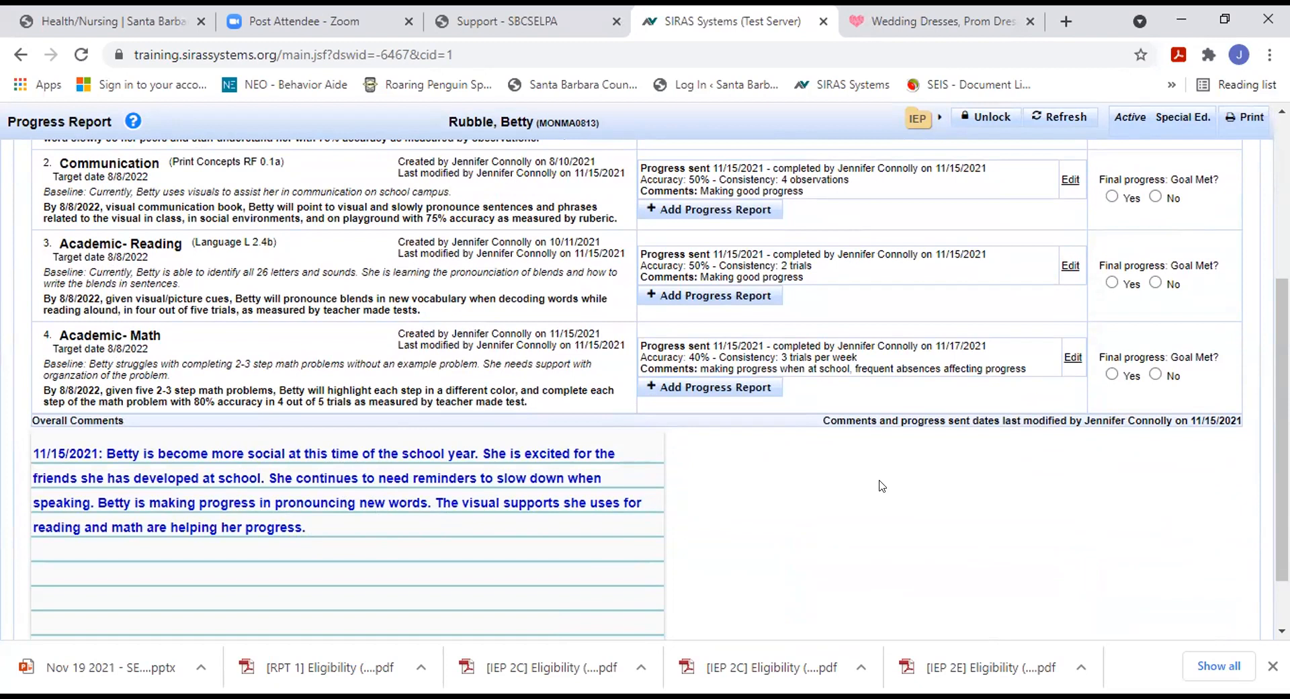
Check the student's Archived Progress and Progress Report Links, returning to the current goals and Overall Comments
scroll(831, 485, "down", 1)
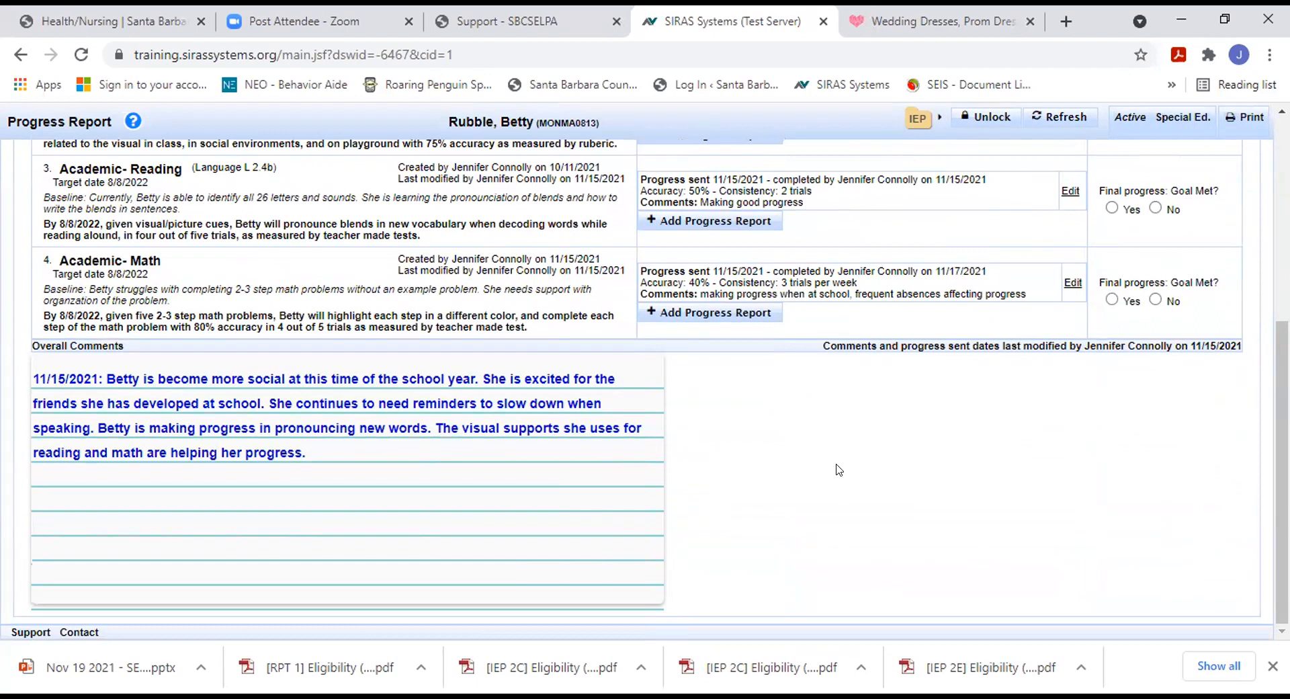
scroll(838, 469, "up", 5)
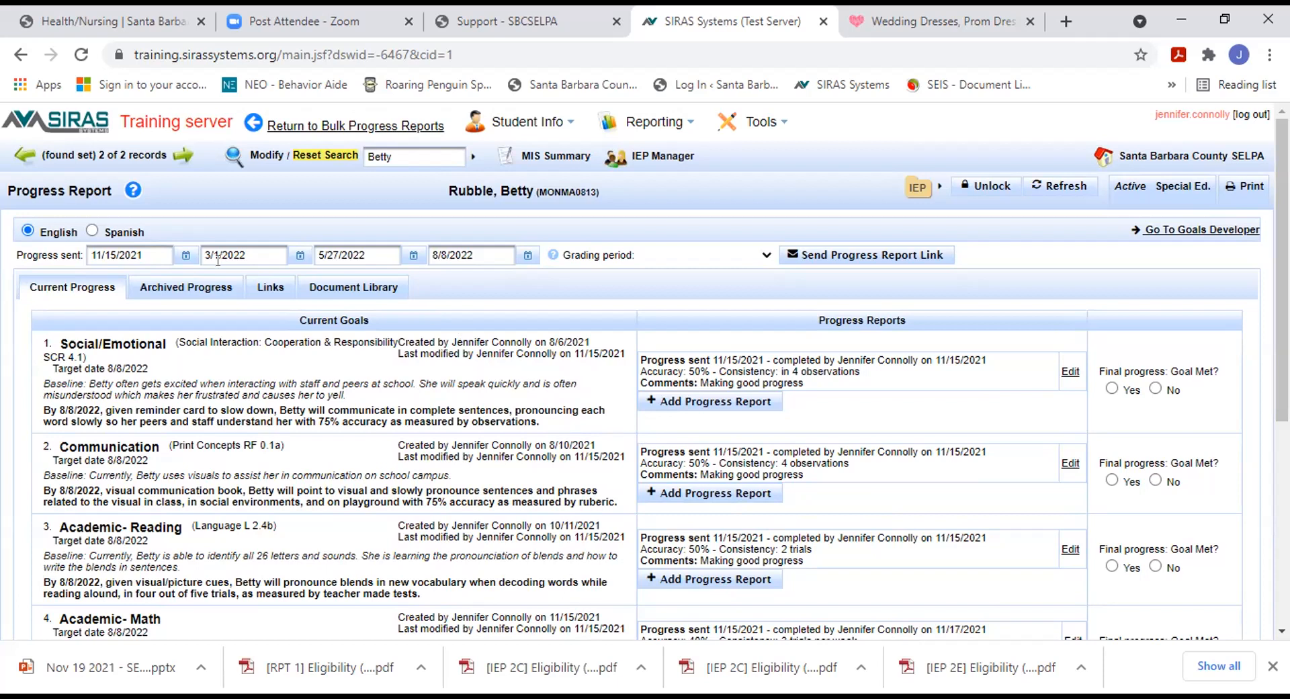
left_click(193, 291)
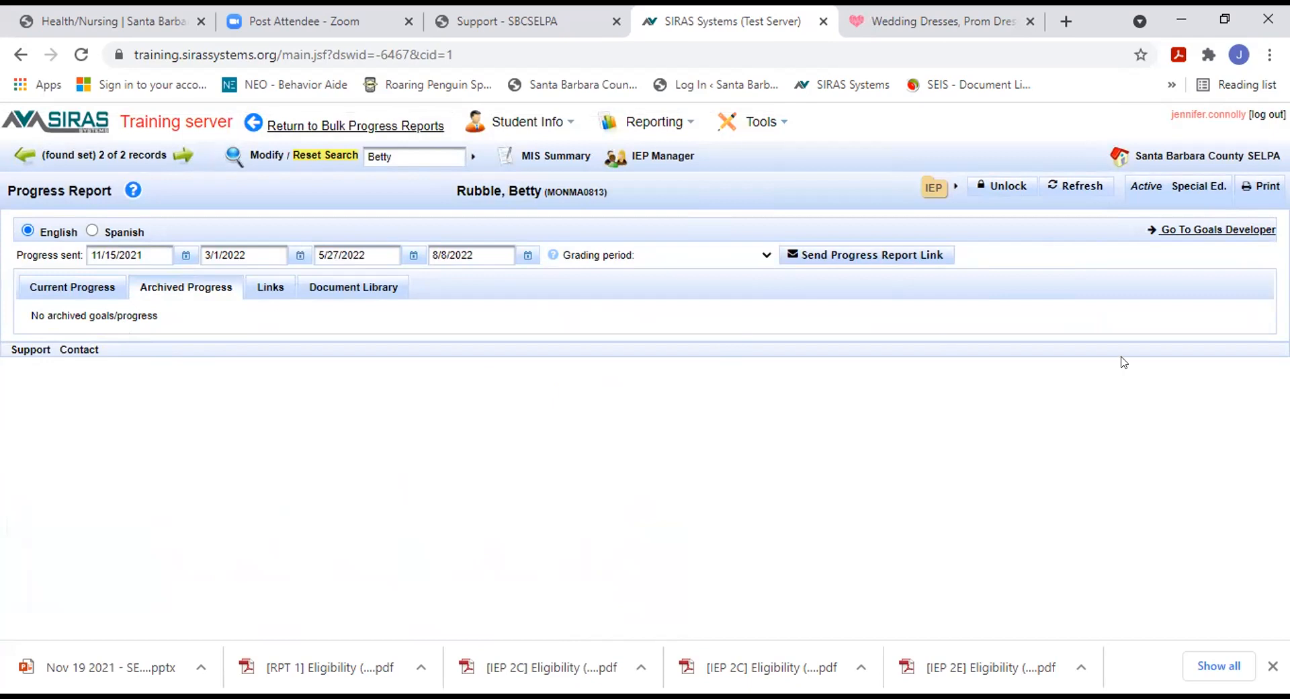
left_click(267, 291)
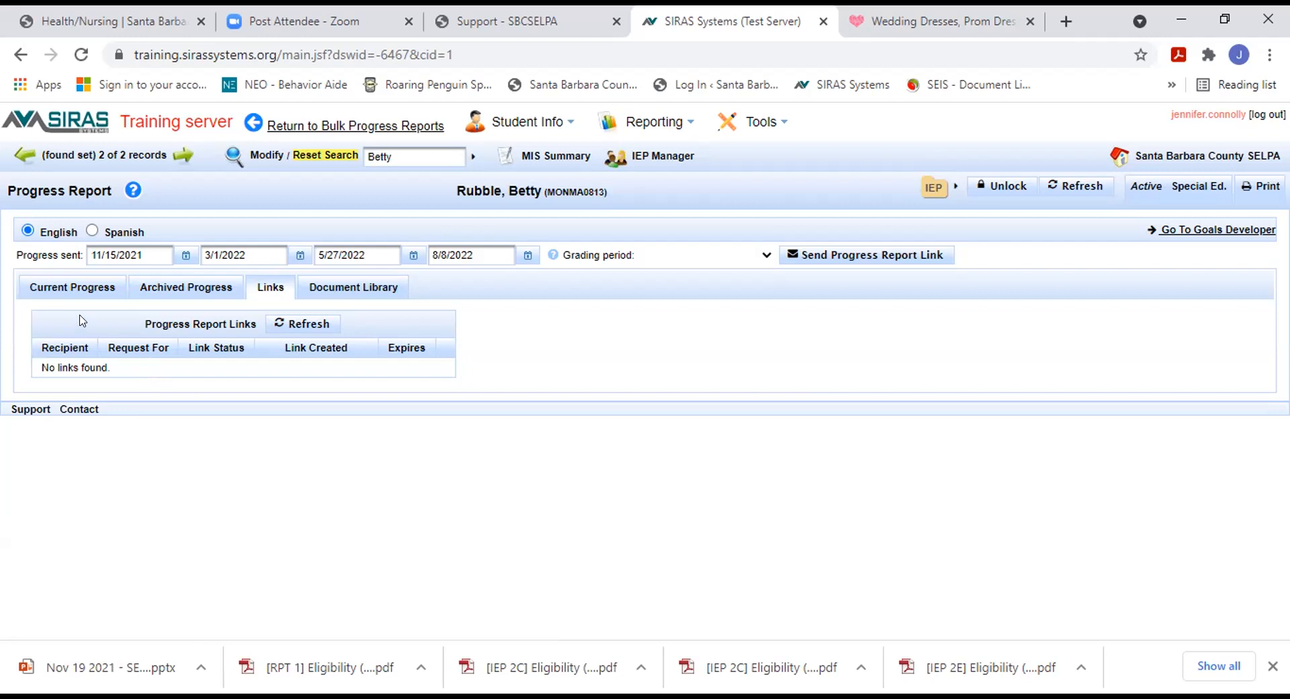
left_click(69, 294)
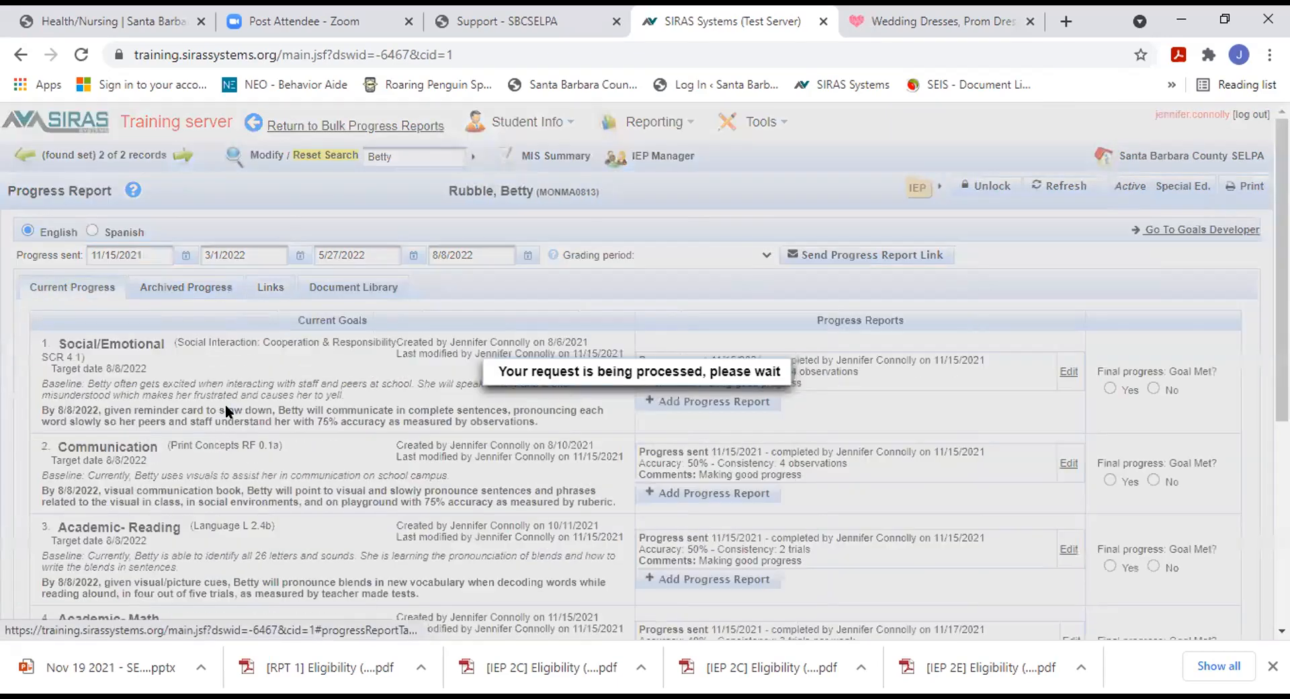
scroll(133, 368, "down", 5)
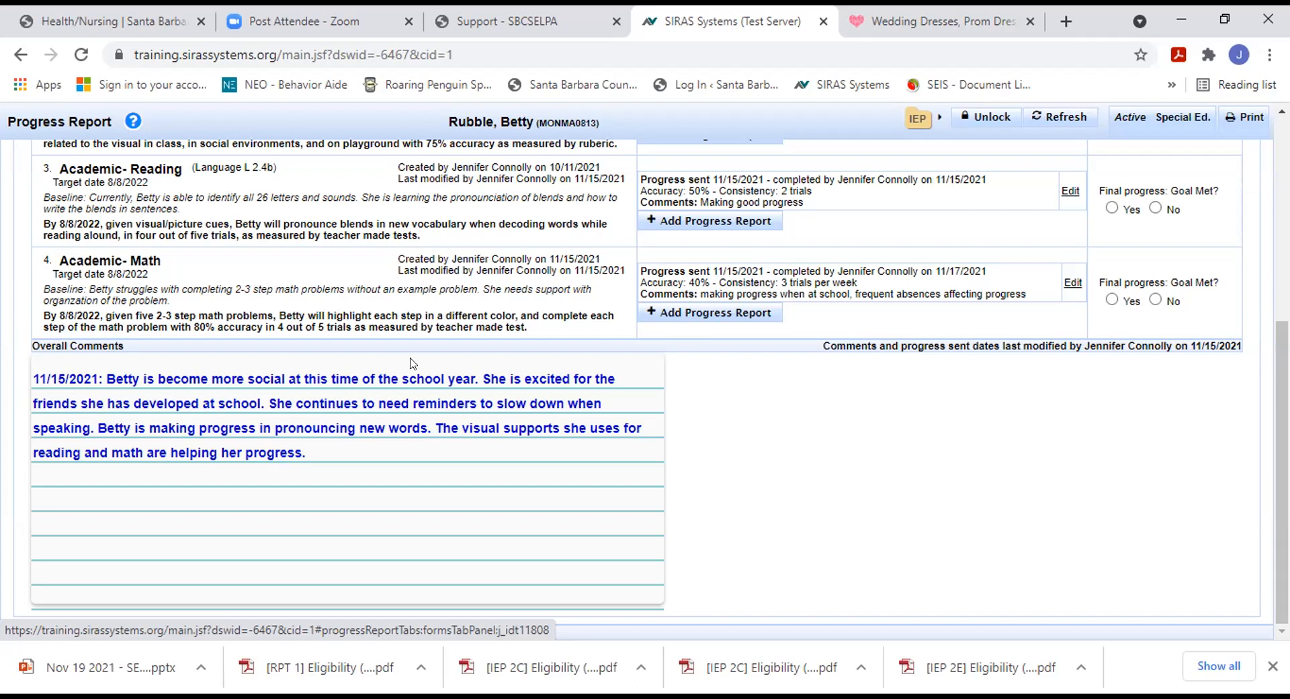
Open the printable Educational Progress Report and set its grading period to 1st Trimester
left_click(1248, 120)
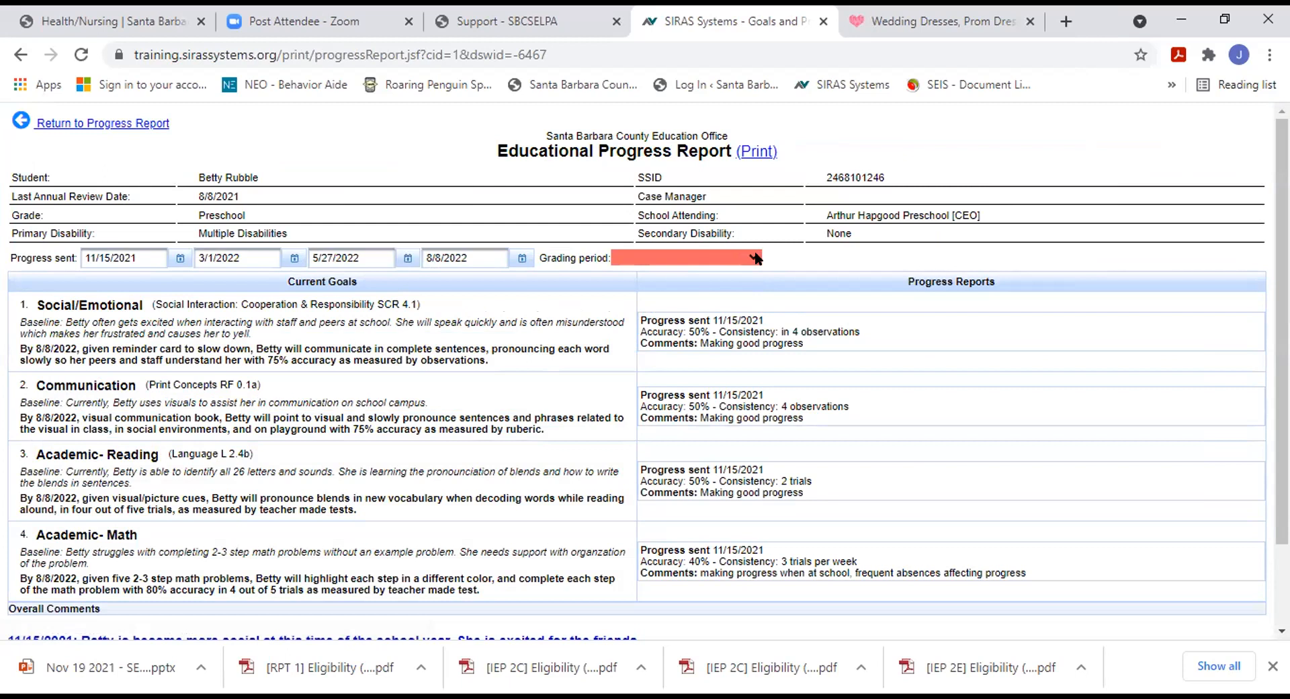
left_click(755, 258)
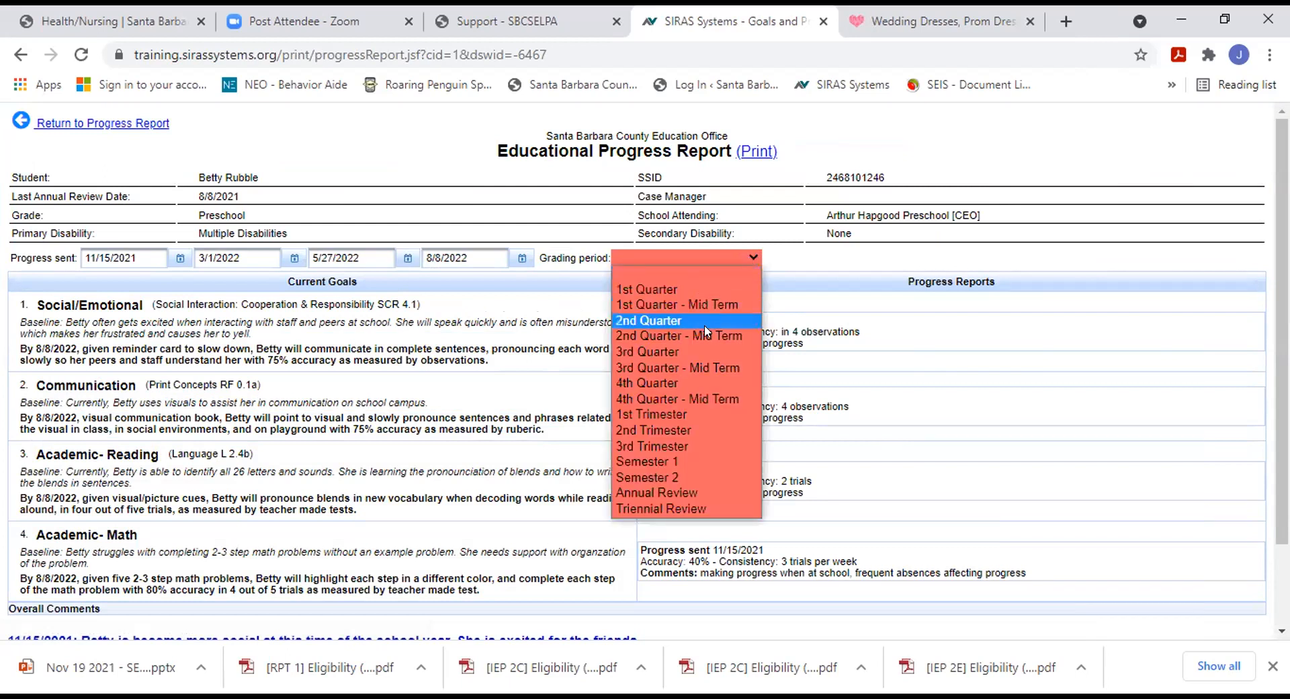
left_click(687, 417)
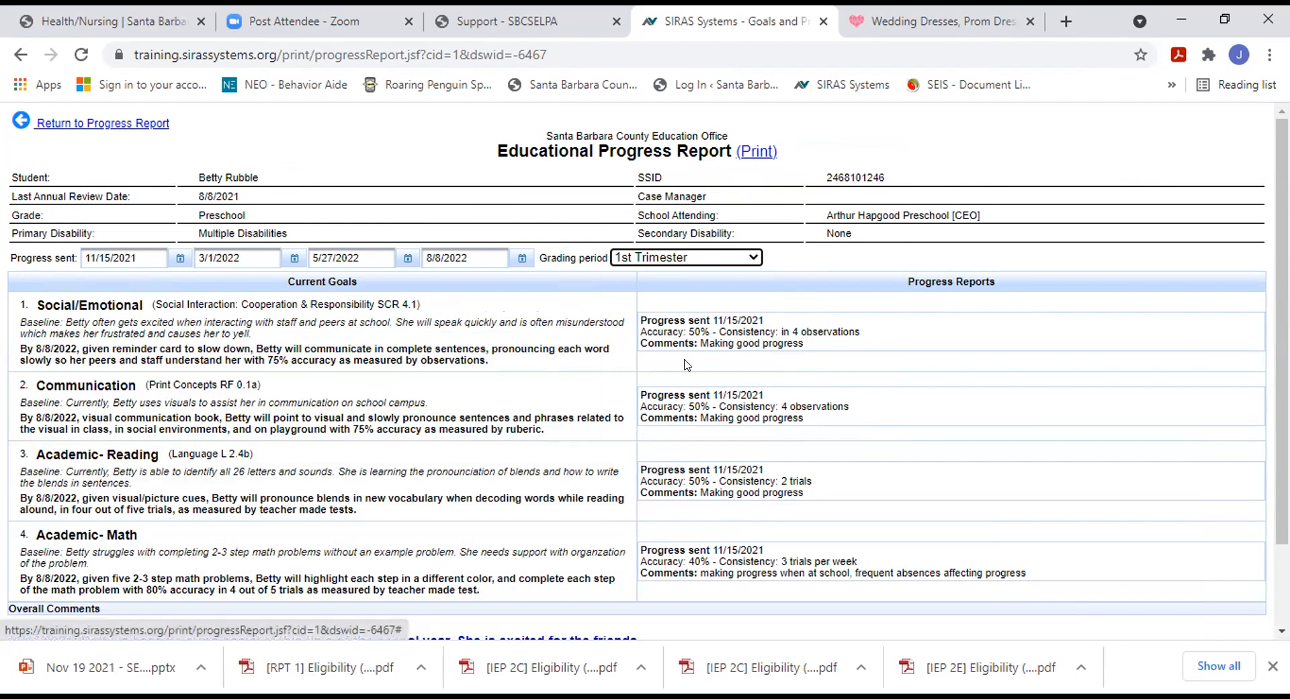
Review the printable report and its print preview, returning to the Progress Report page without printing
scroll(687, 365, "down", 2)
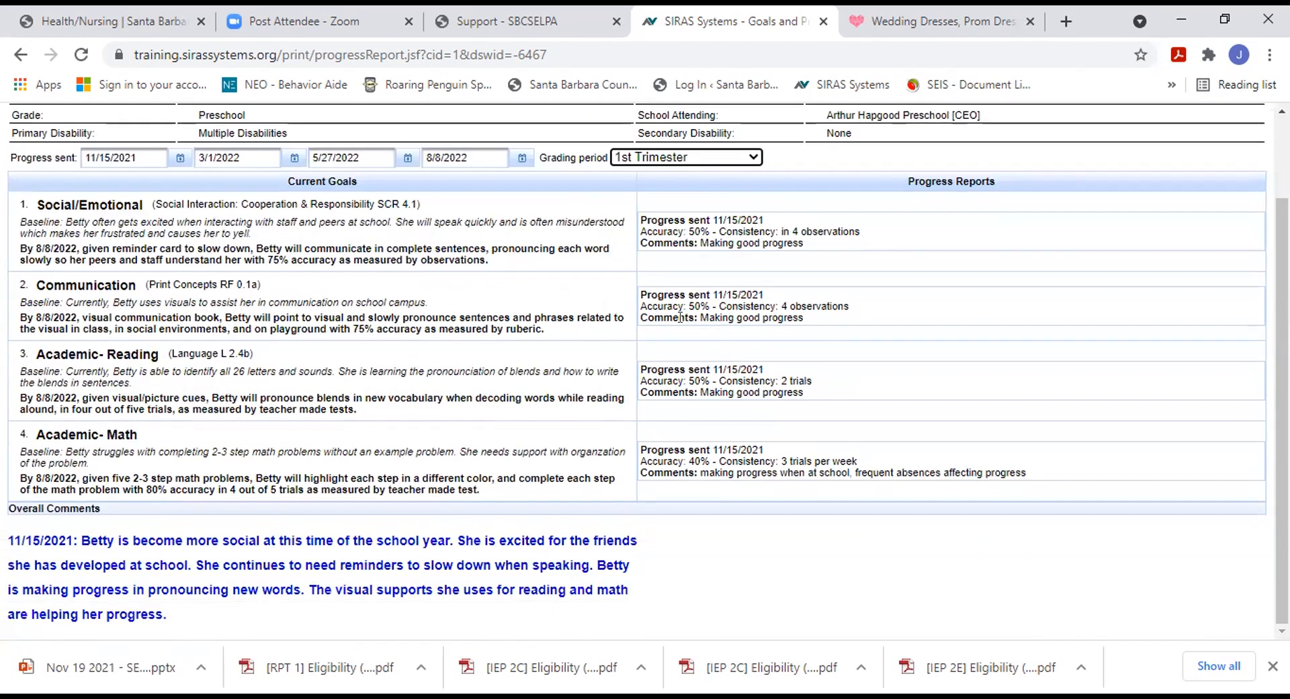
scroll(681, 317, "up", 2)
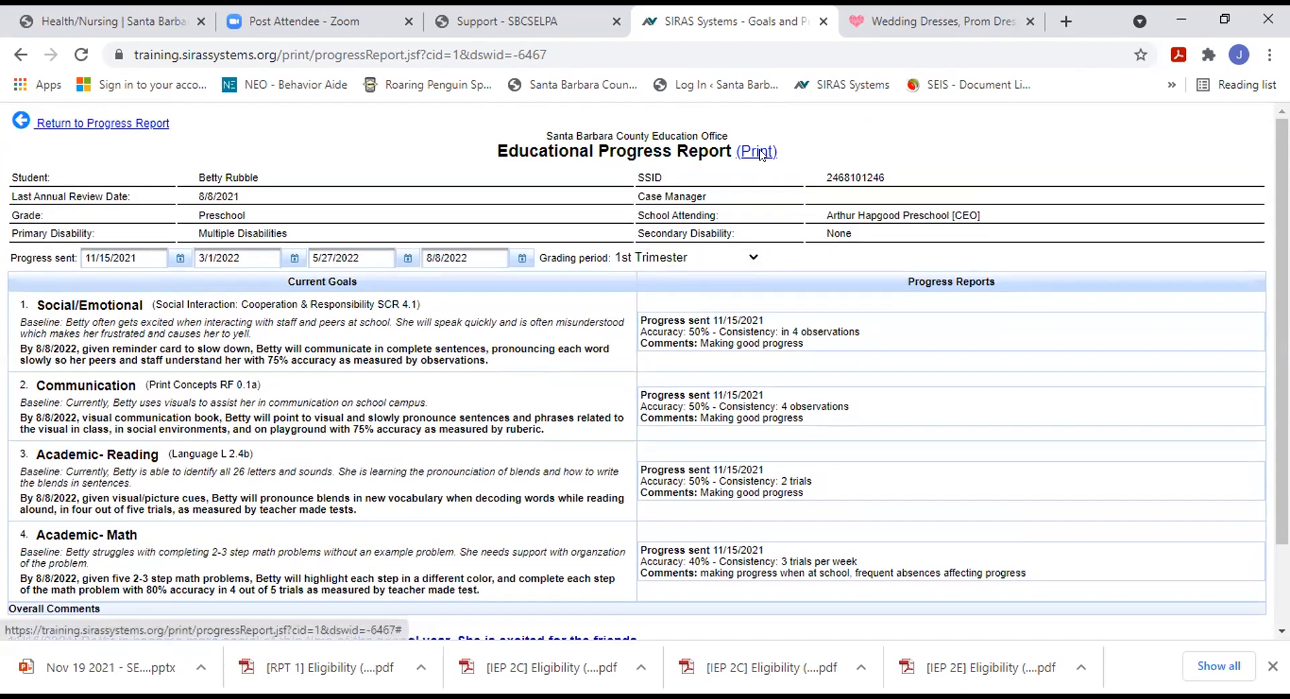
left_click(761, 154)
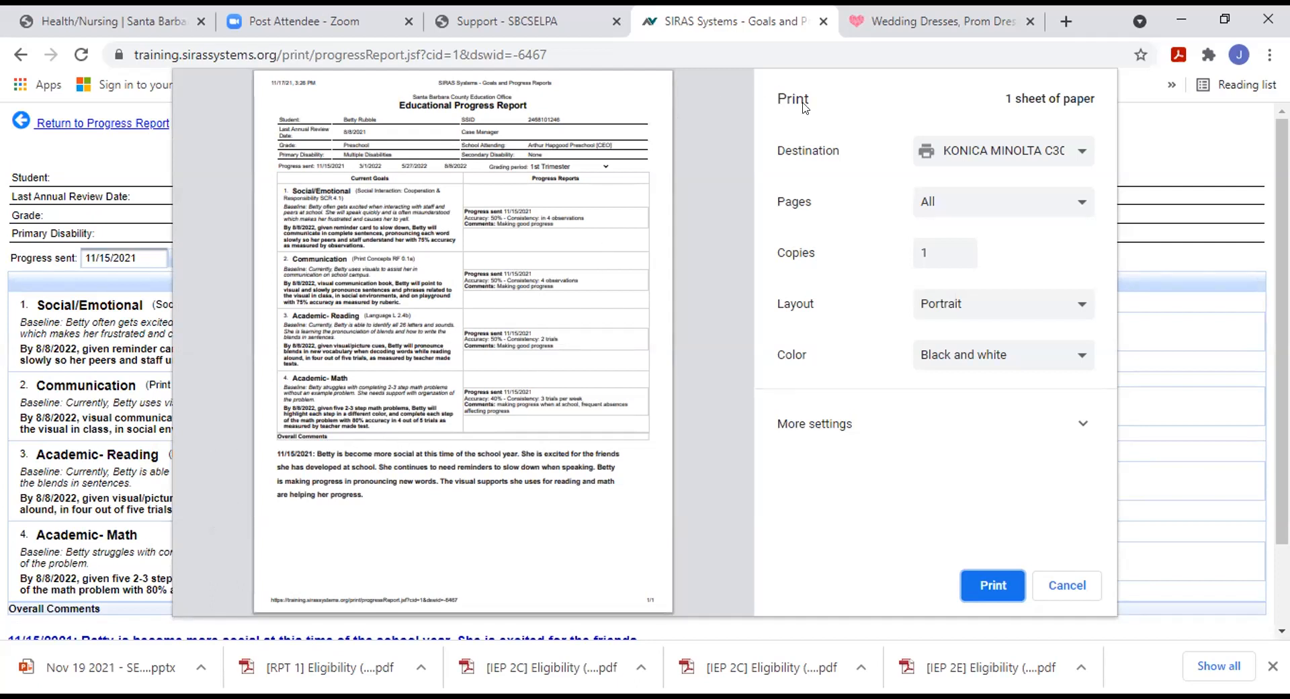
left_click(1064, 584)
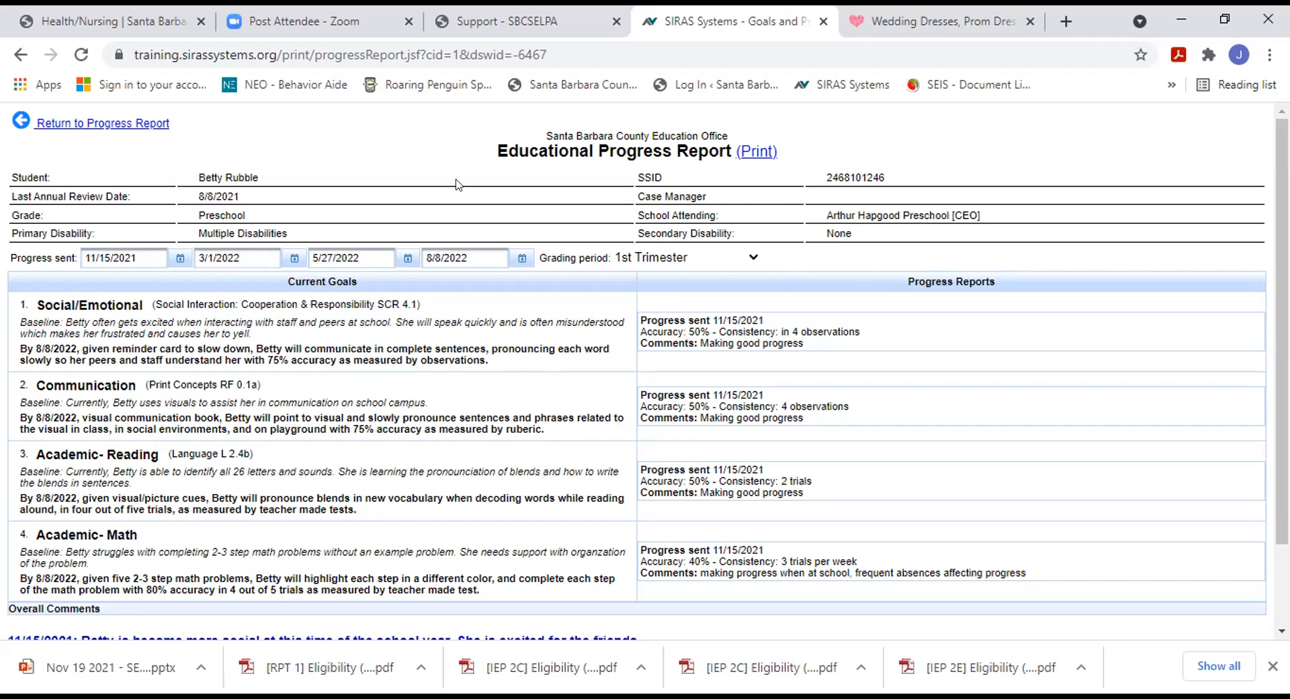
left_click(153, 130)
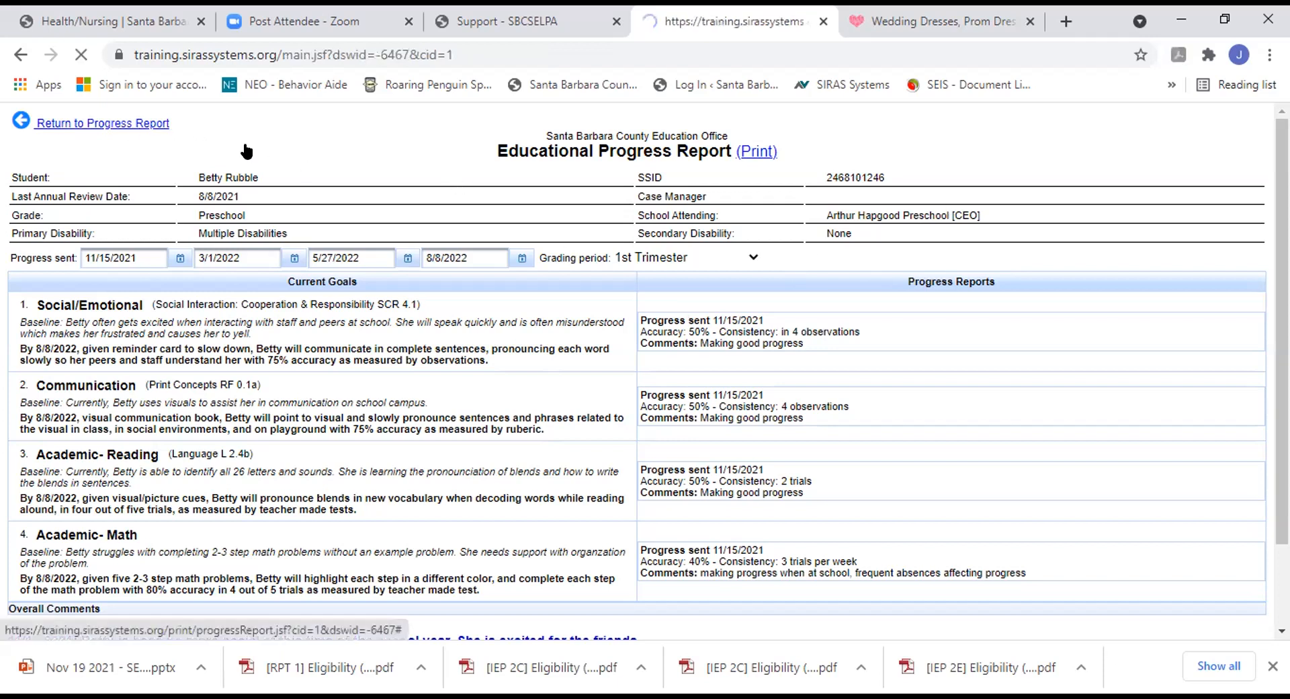
Open the SIRAS Support Documents and look over the guides under Goals/Data Collection/Progress
left_click(762, 122)
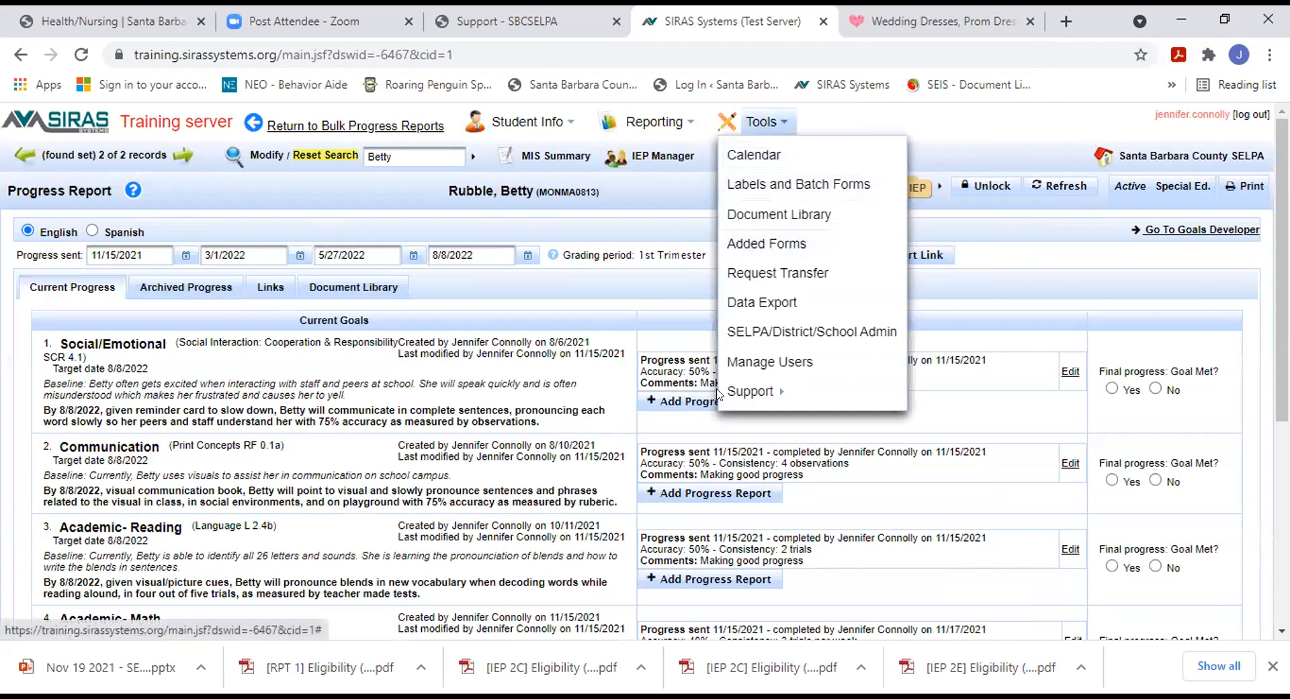
mouse_move(746, 395)
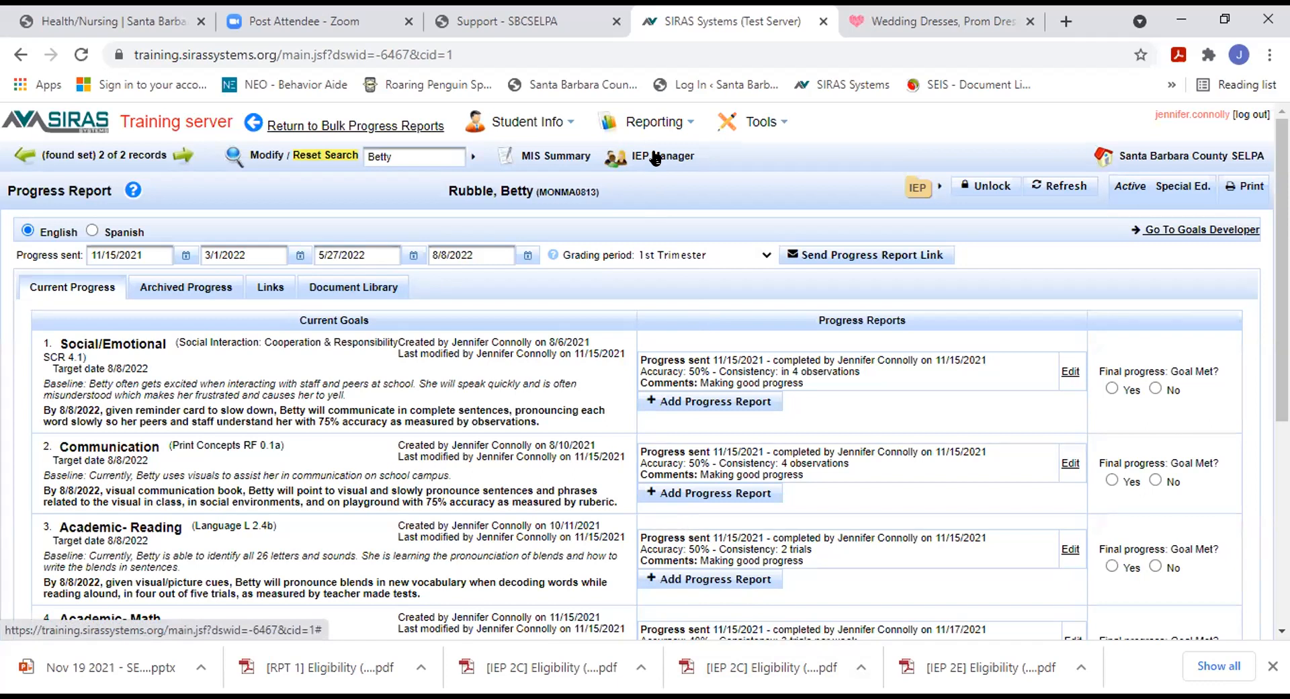
left_click(764, 122)
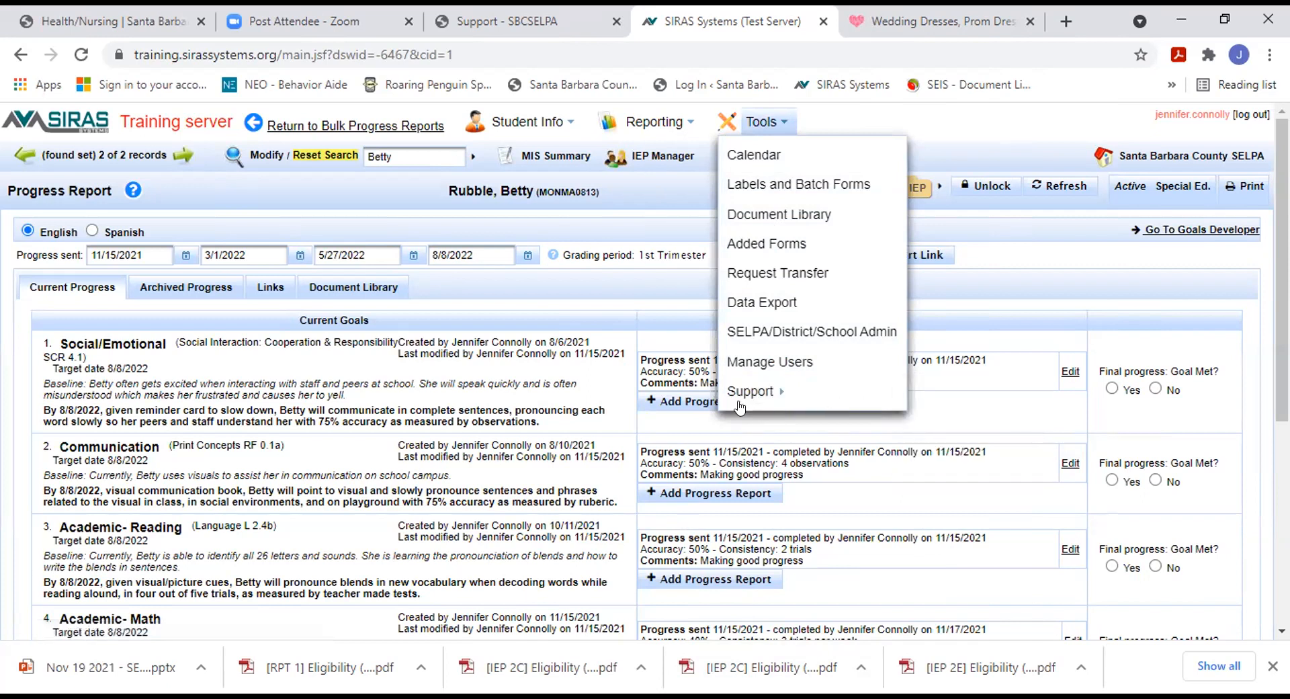
left_click(927, 426)
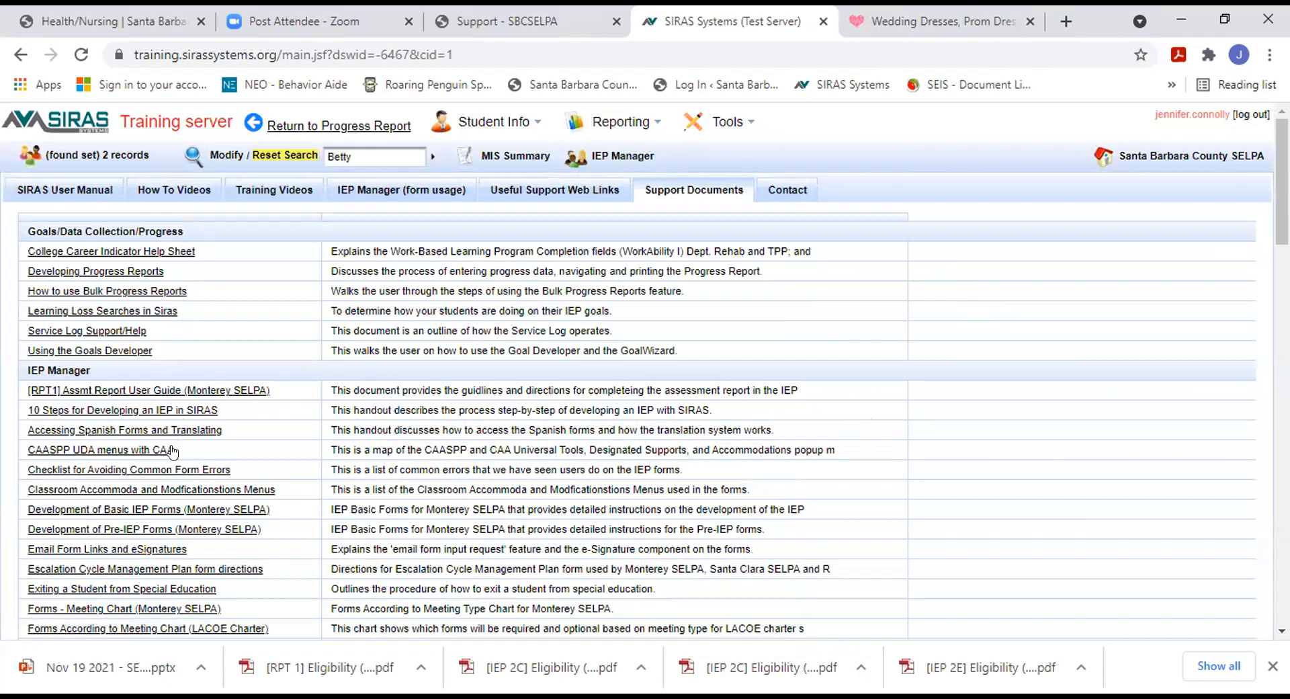
scroll(164, 452, "down", 2)
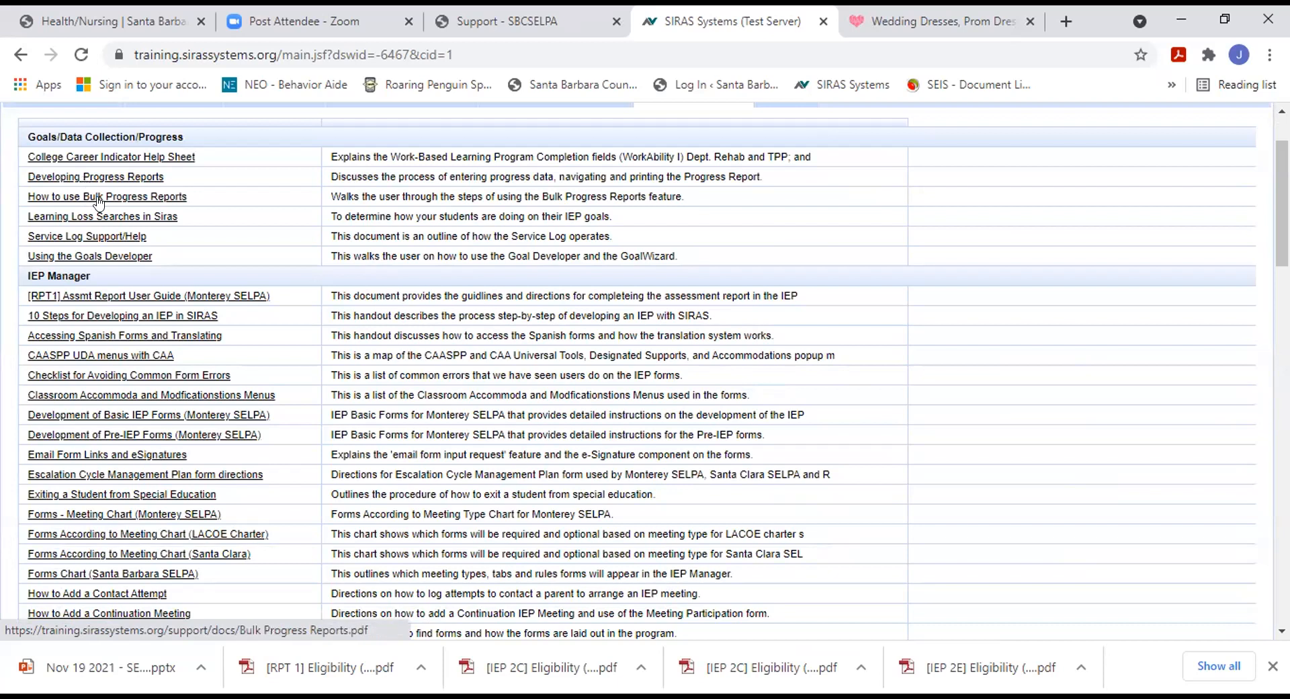
scroll(155, 377, "up", 2)
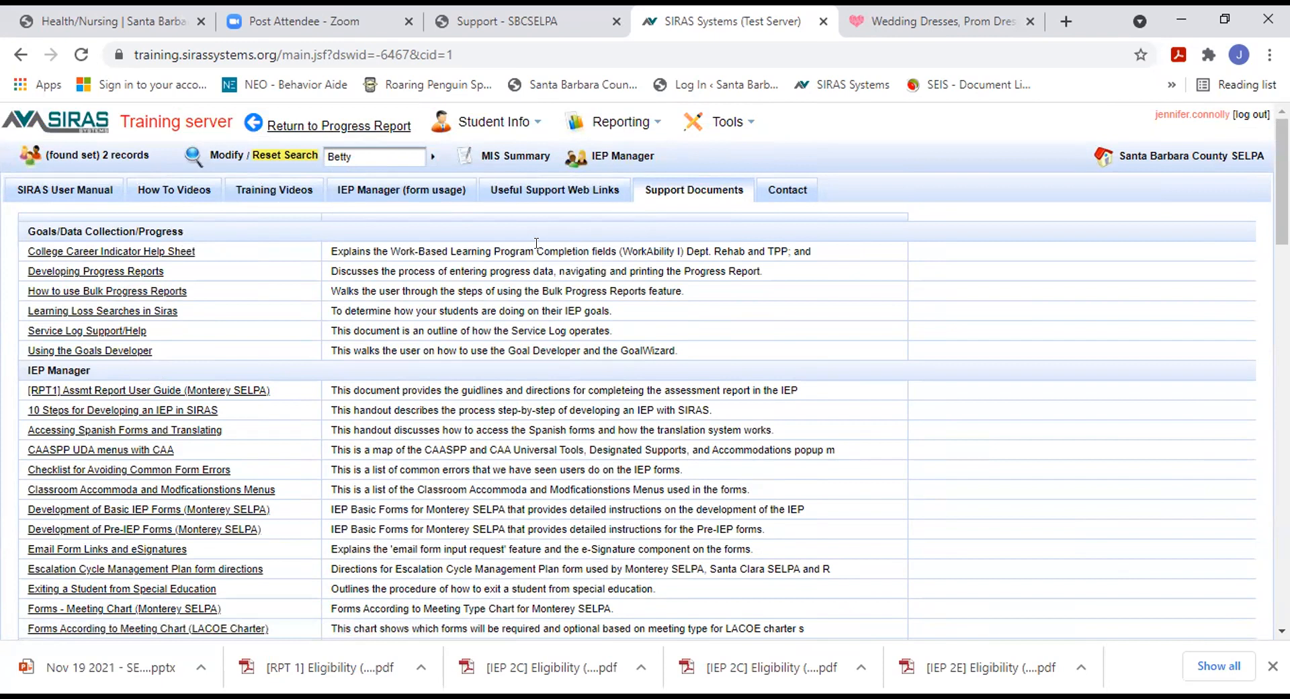
Open the Developing Progress Reports guide and read how to access progress reports and enter accuracy, consistency and comments
left_click(100, 271)
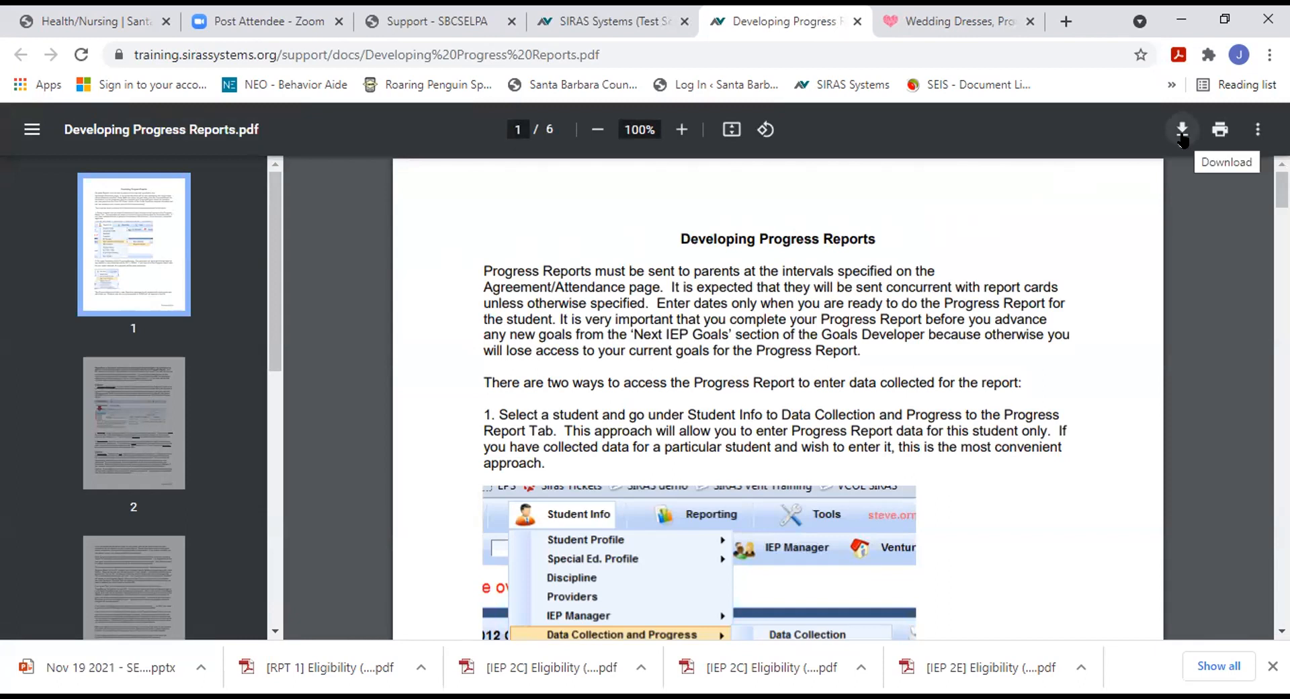
scroll(779, 408, "down", 3)
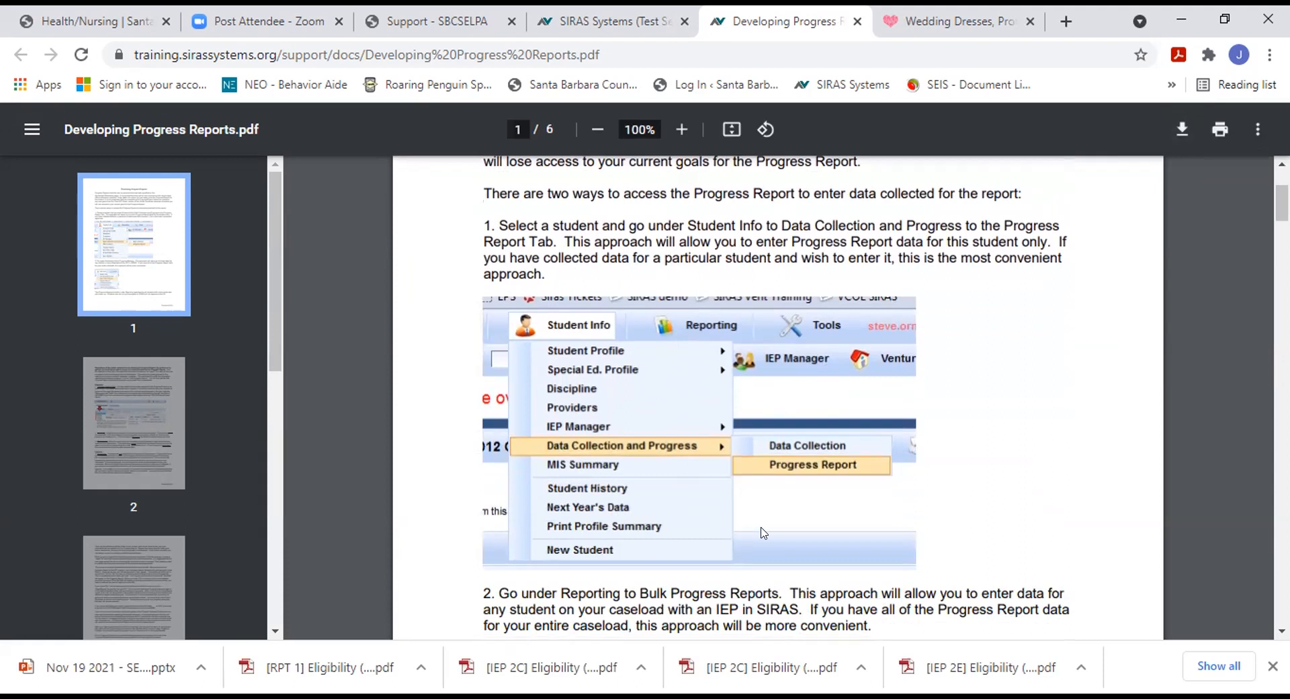
scroll(764, 531, "down", 7)
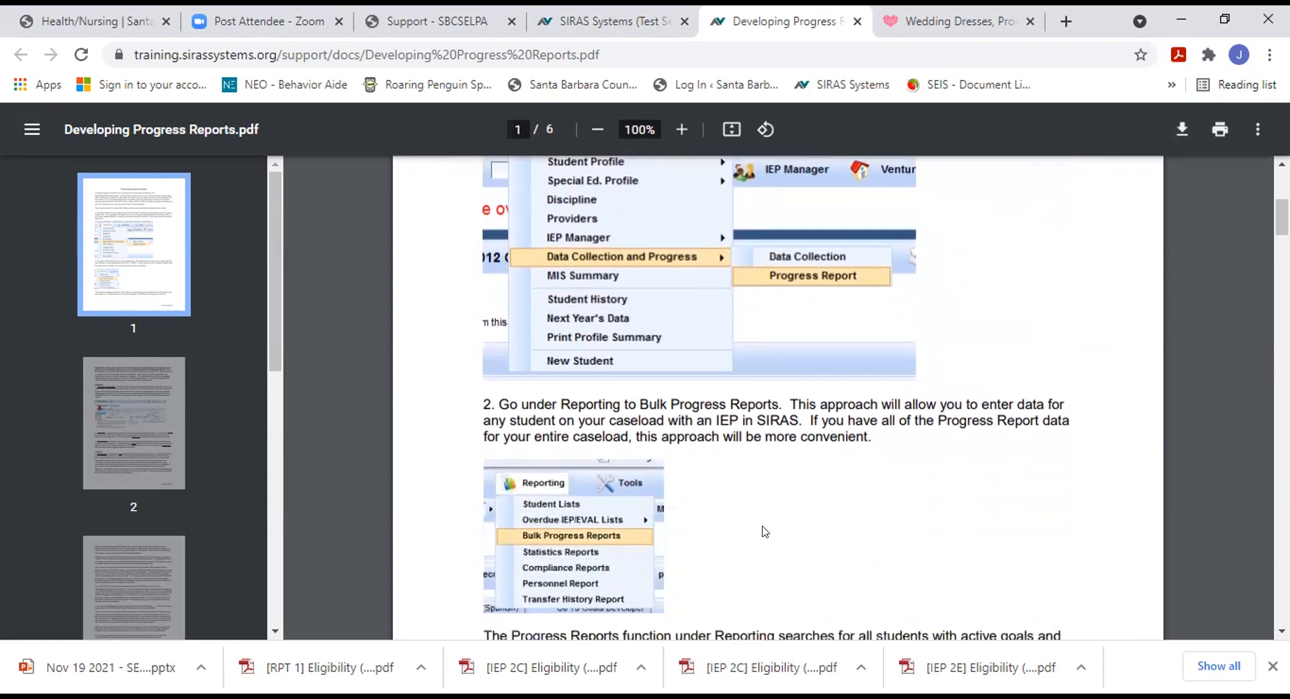
scroll(765, 527, "down", 8)
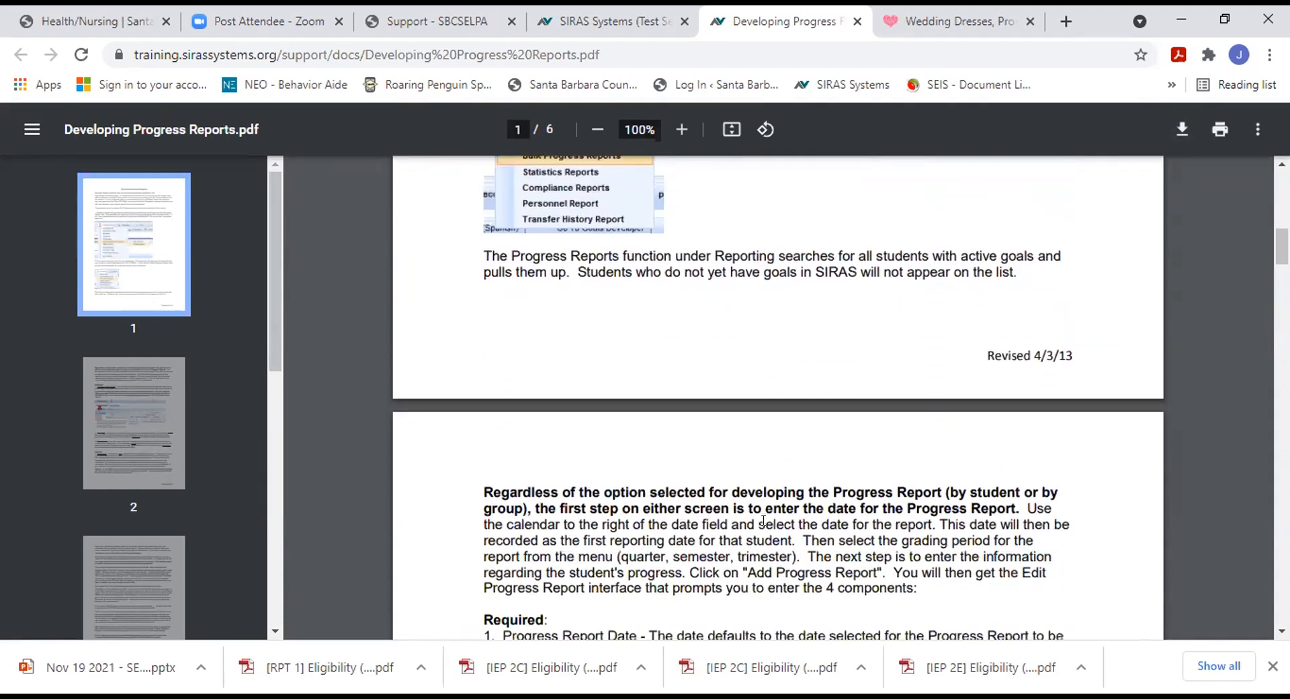
scroll(764, 519, "down", 8)
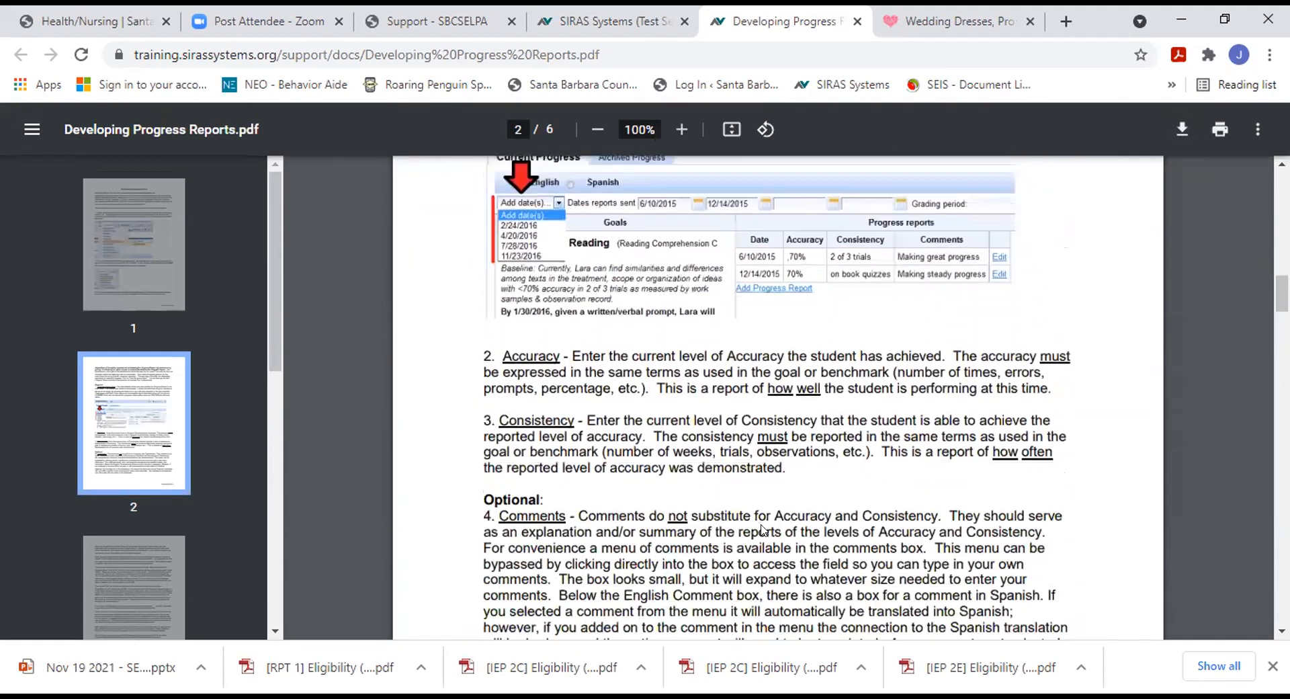